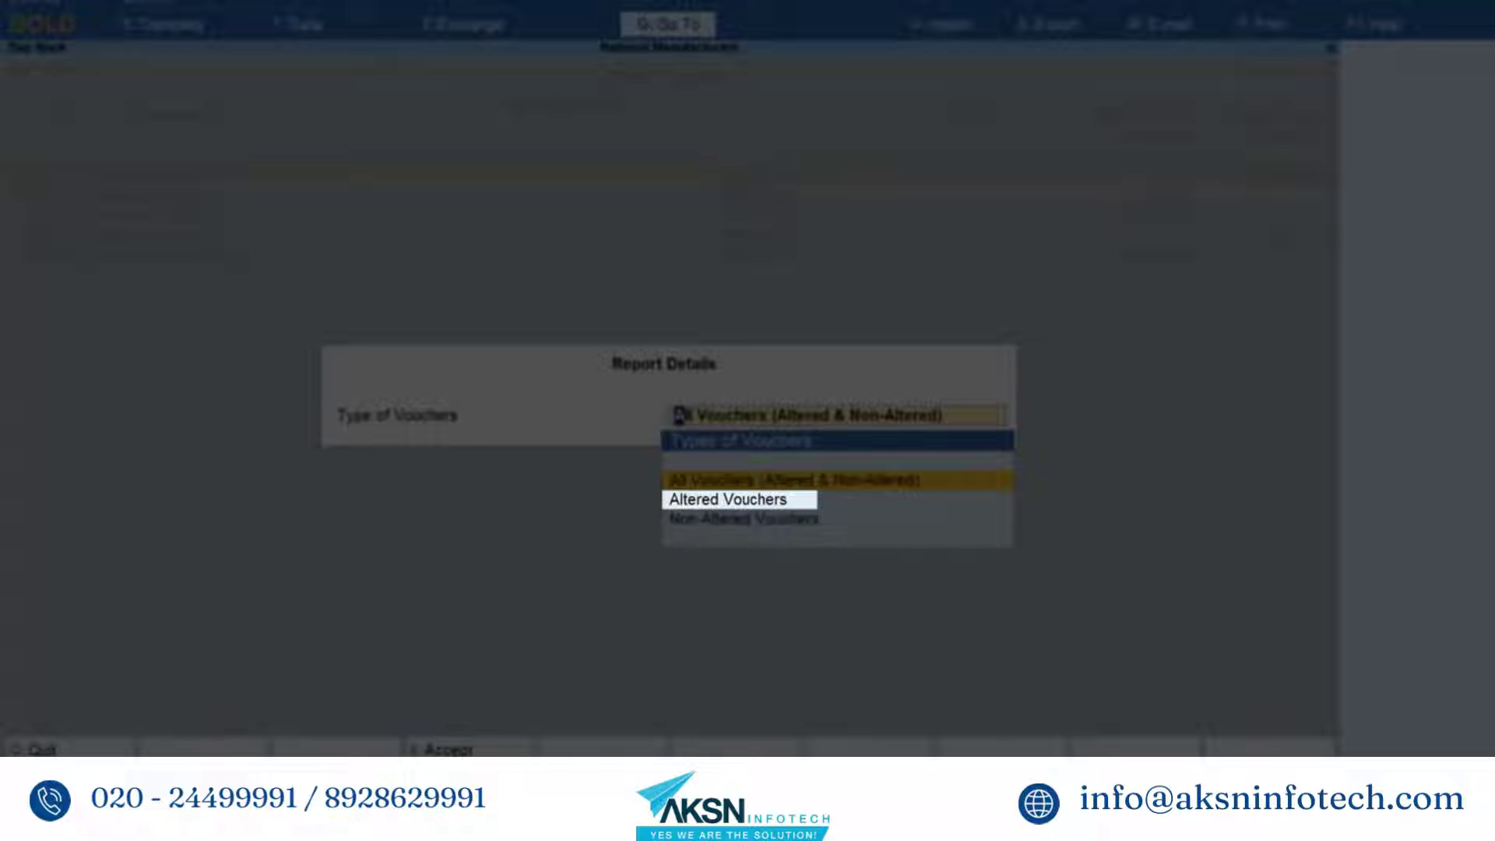
# - Filter the Day Book to list only Altered Vouchers, deleted entries included
pyautogui.click(728, 499)
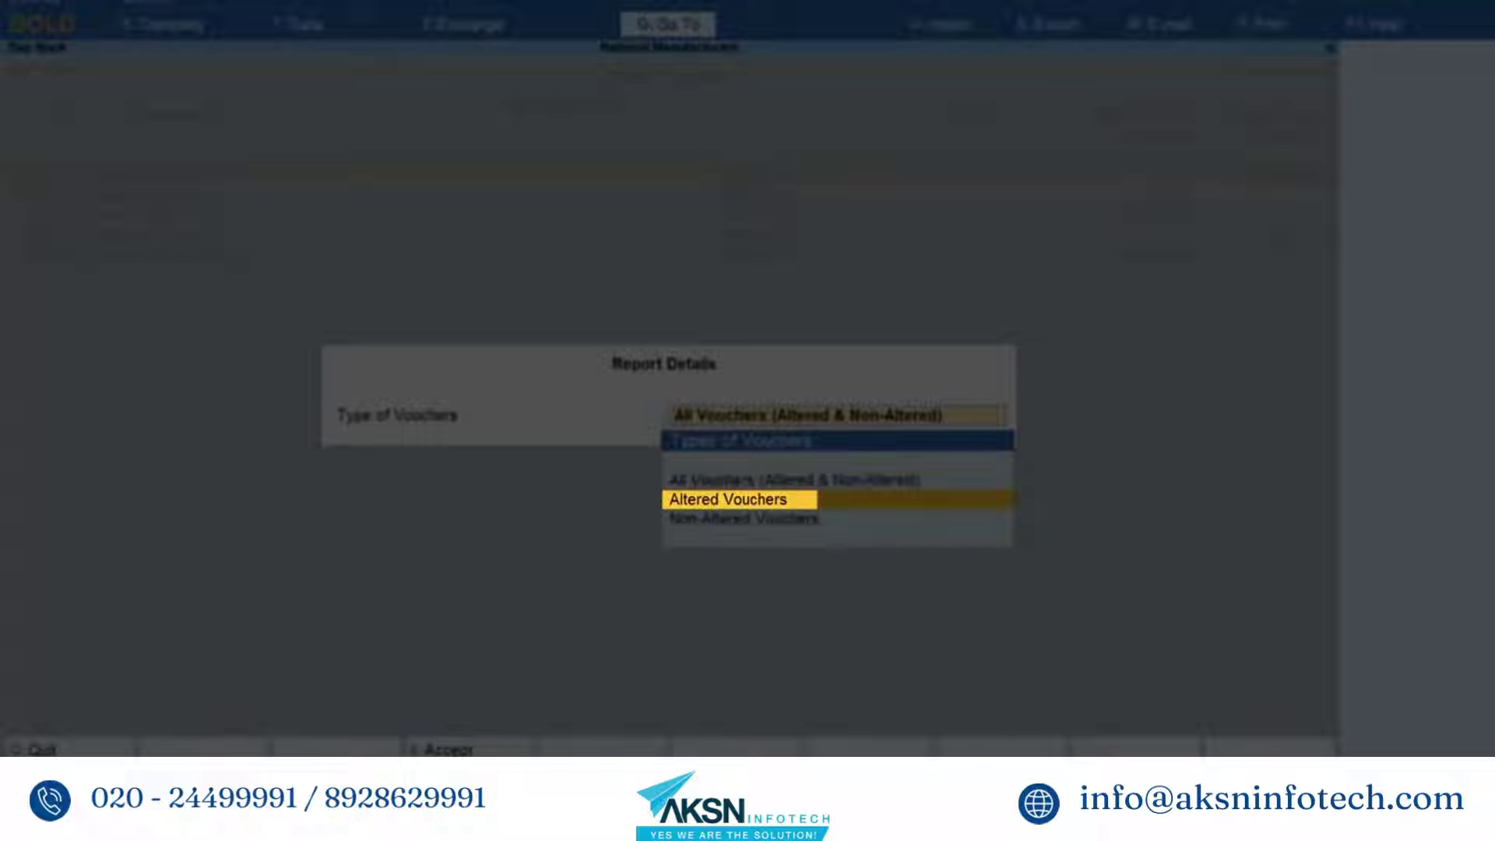
pyautogui.press('Return')
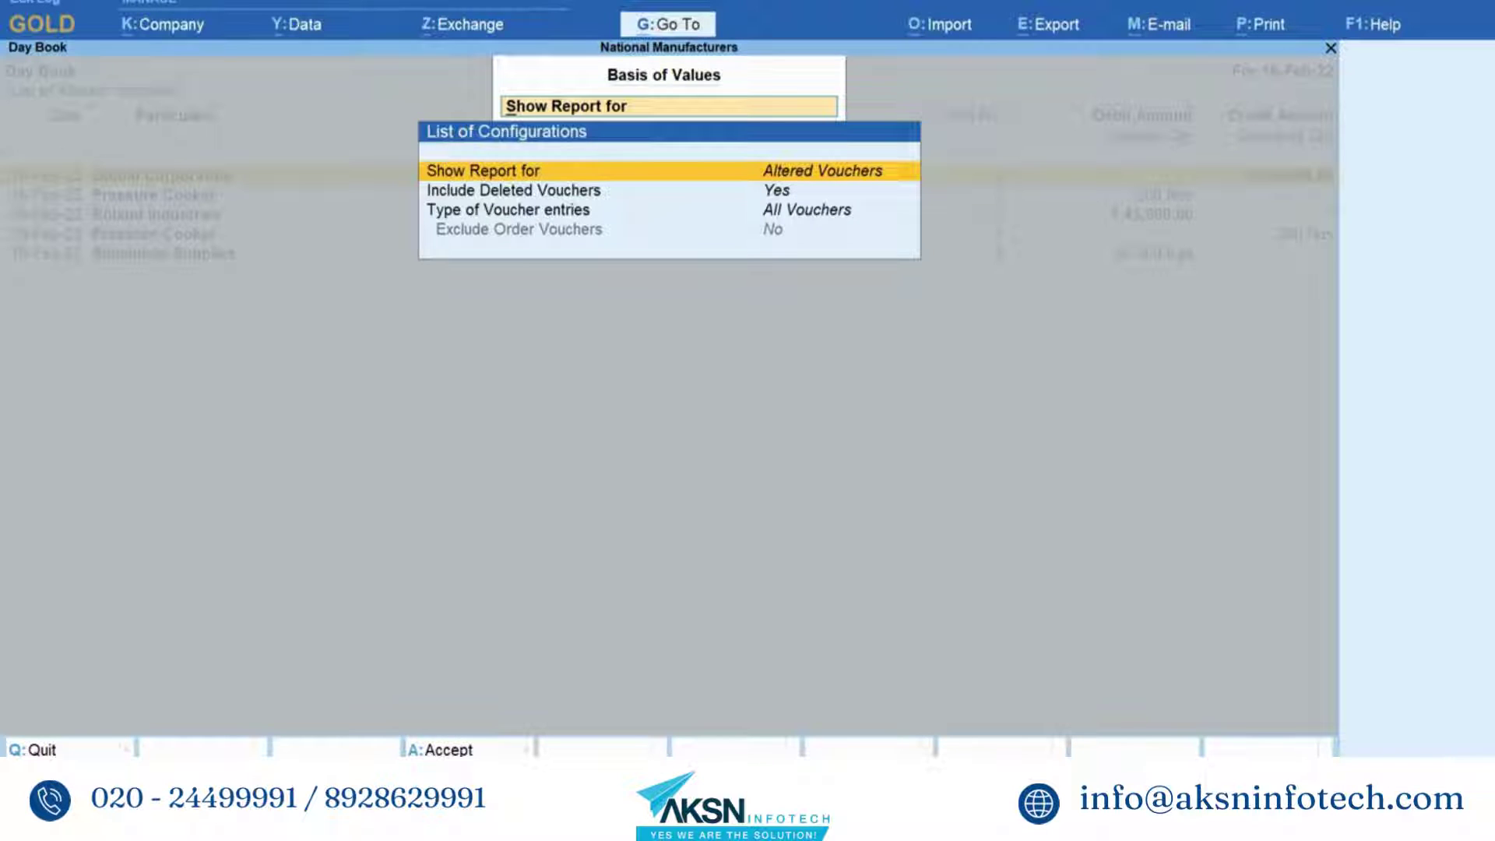
pyautogui.hotkey('ctrl', 'a')
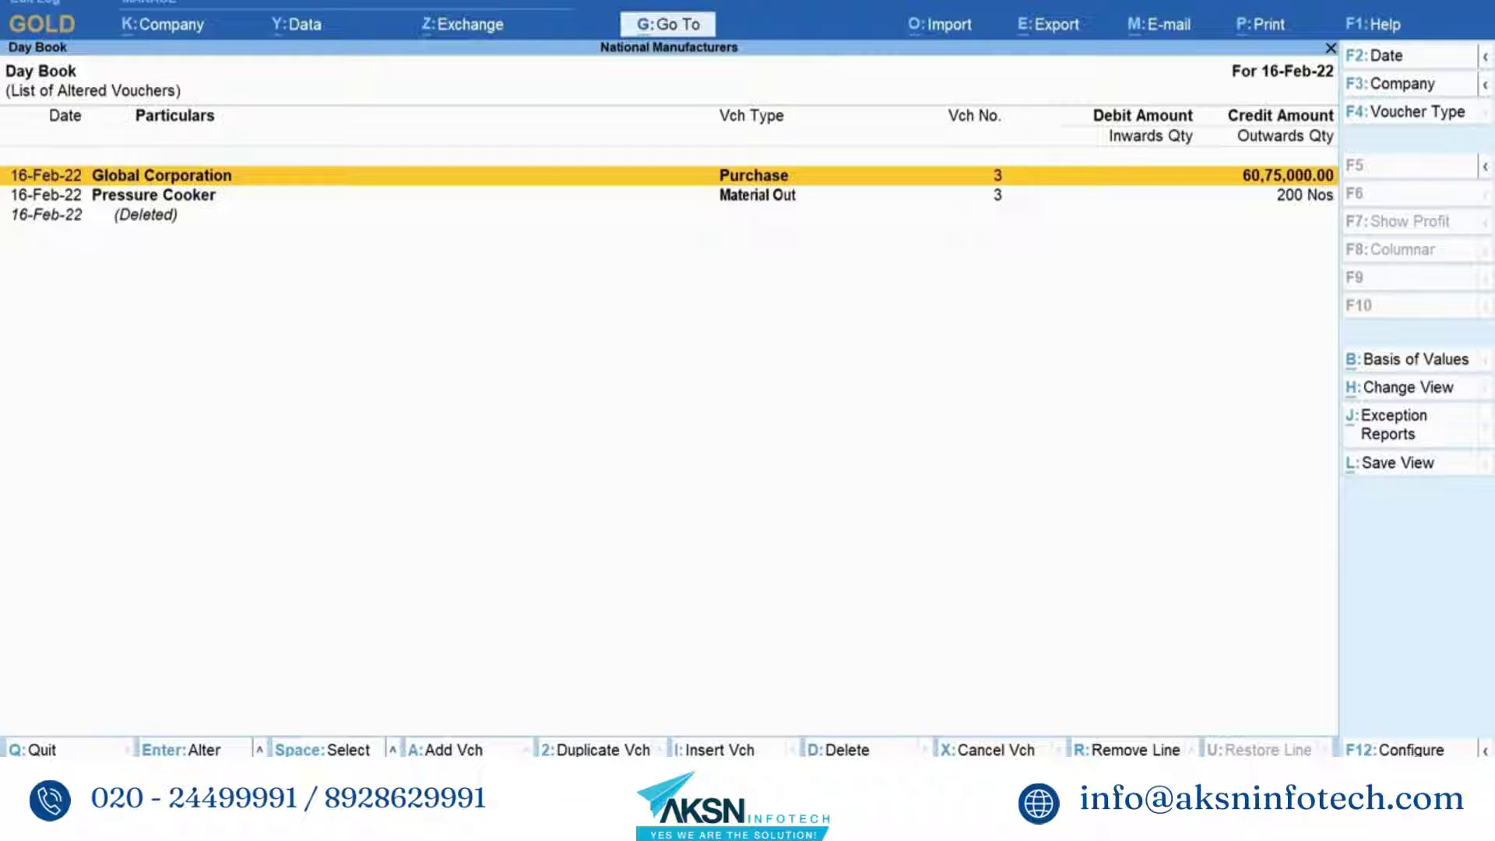
# - Open the Global Corporation purchase voucher and display its four-version Edit Log
pyautogui.press('Return')
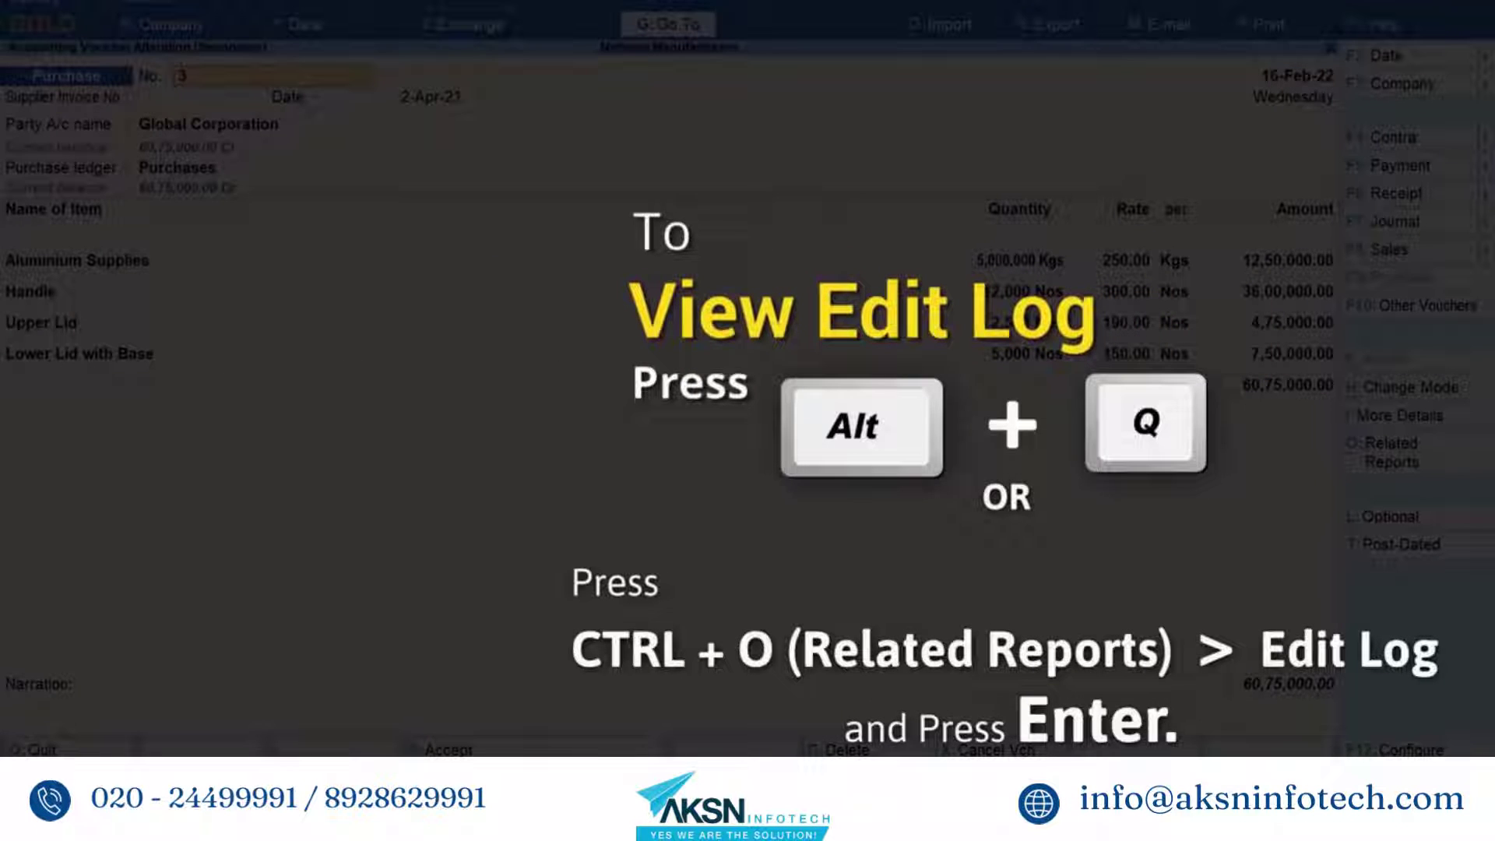
pyautogui.hotkey('alt', 'q')
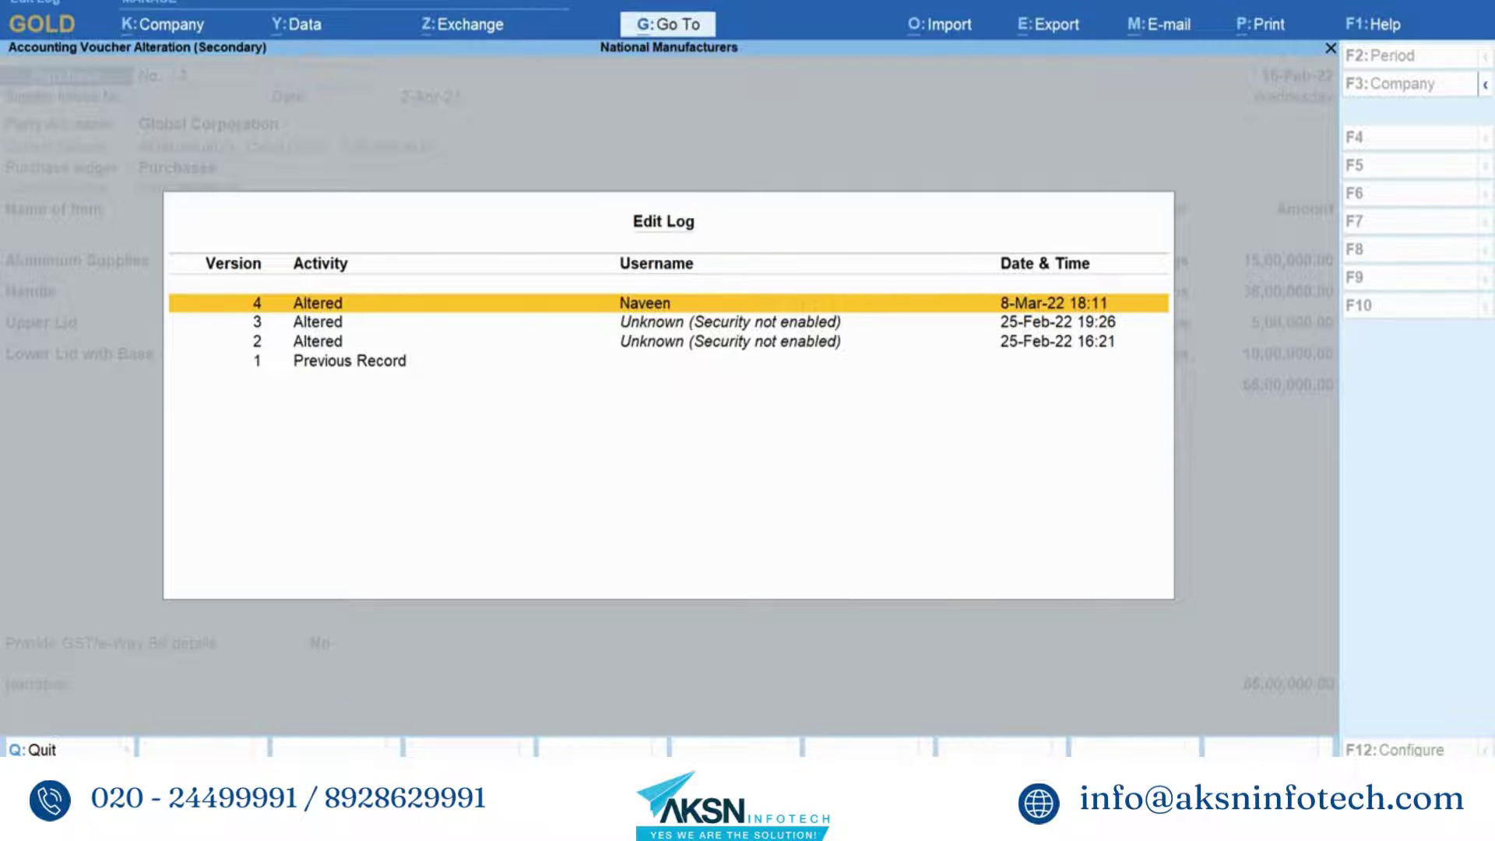
# - Show the differences between versions 3 and 4 of the purchase voucher
pyautogui.press('Return')
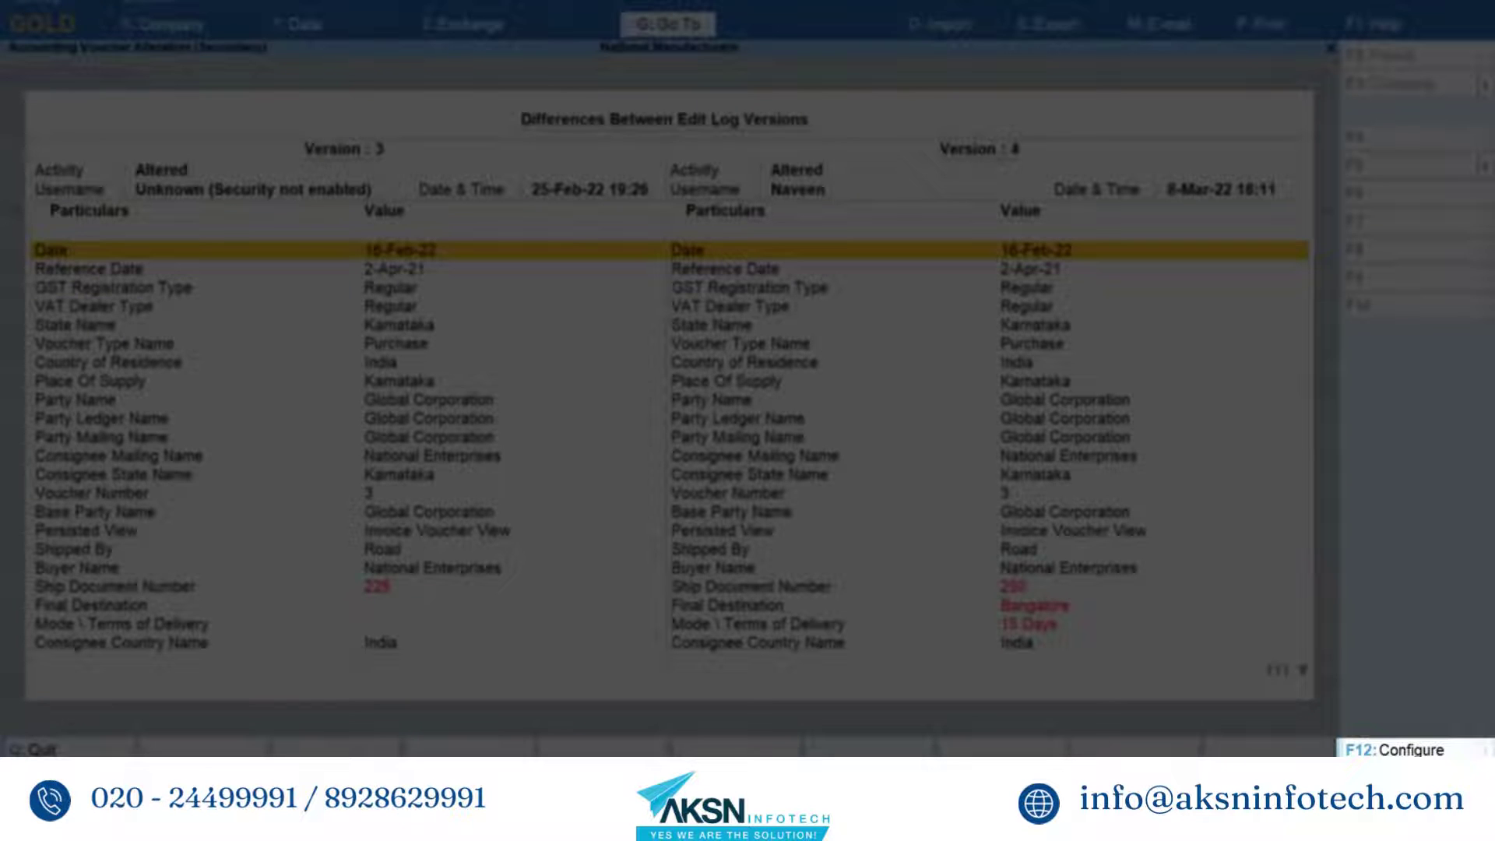
# - Set Show altered values only to Yes in the comparison's F12 configuration
pyautogui.press('F12')
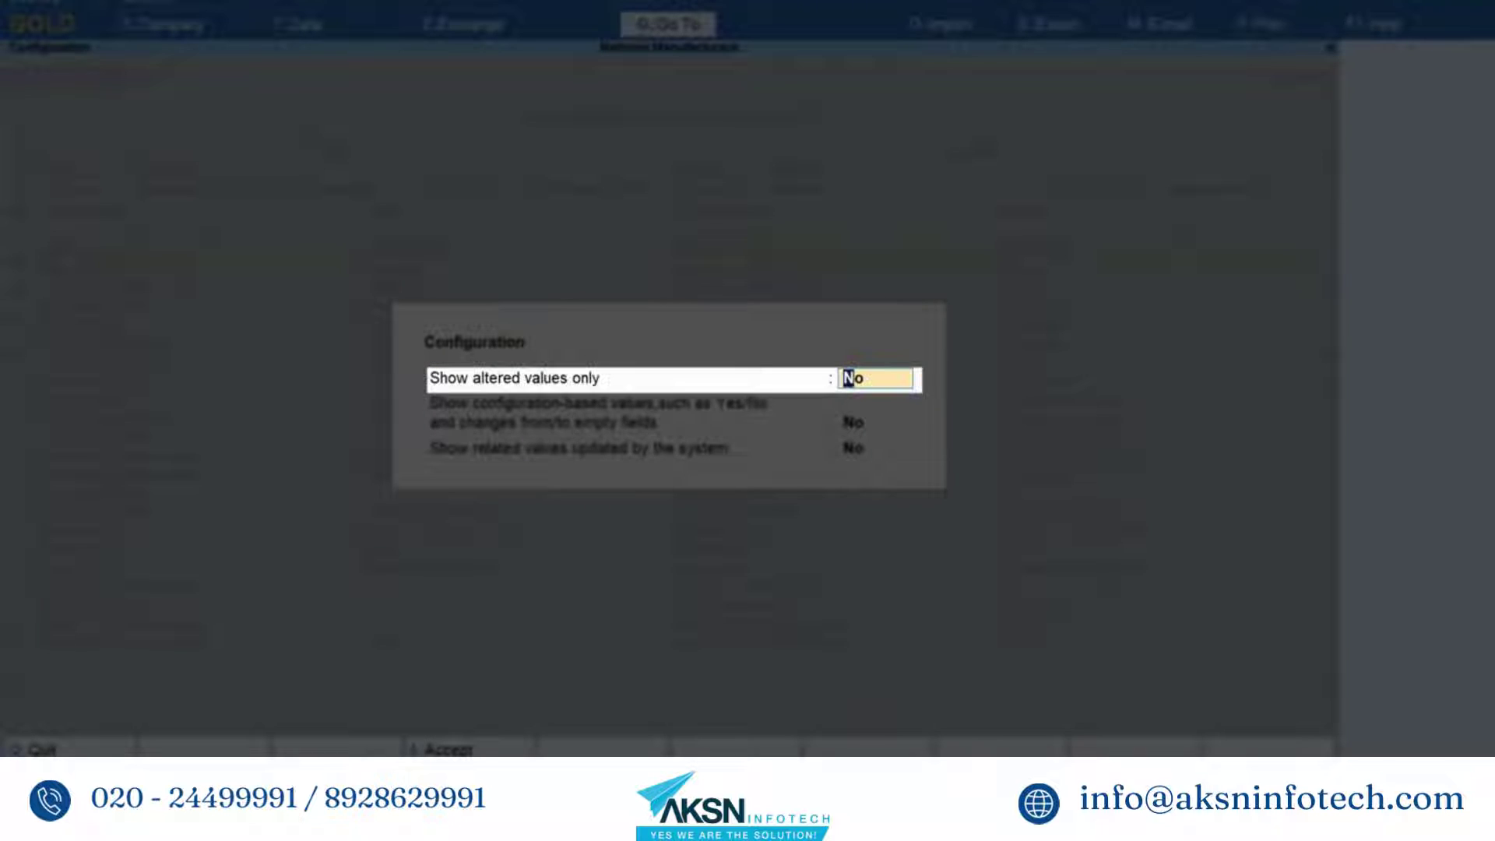
pyautogui.write('Yes')
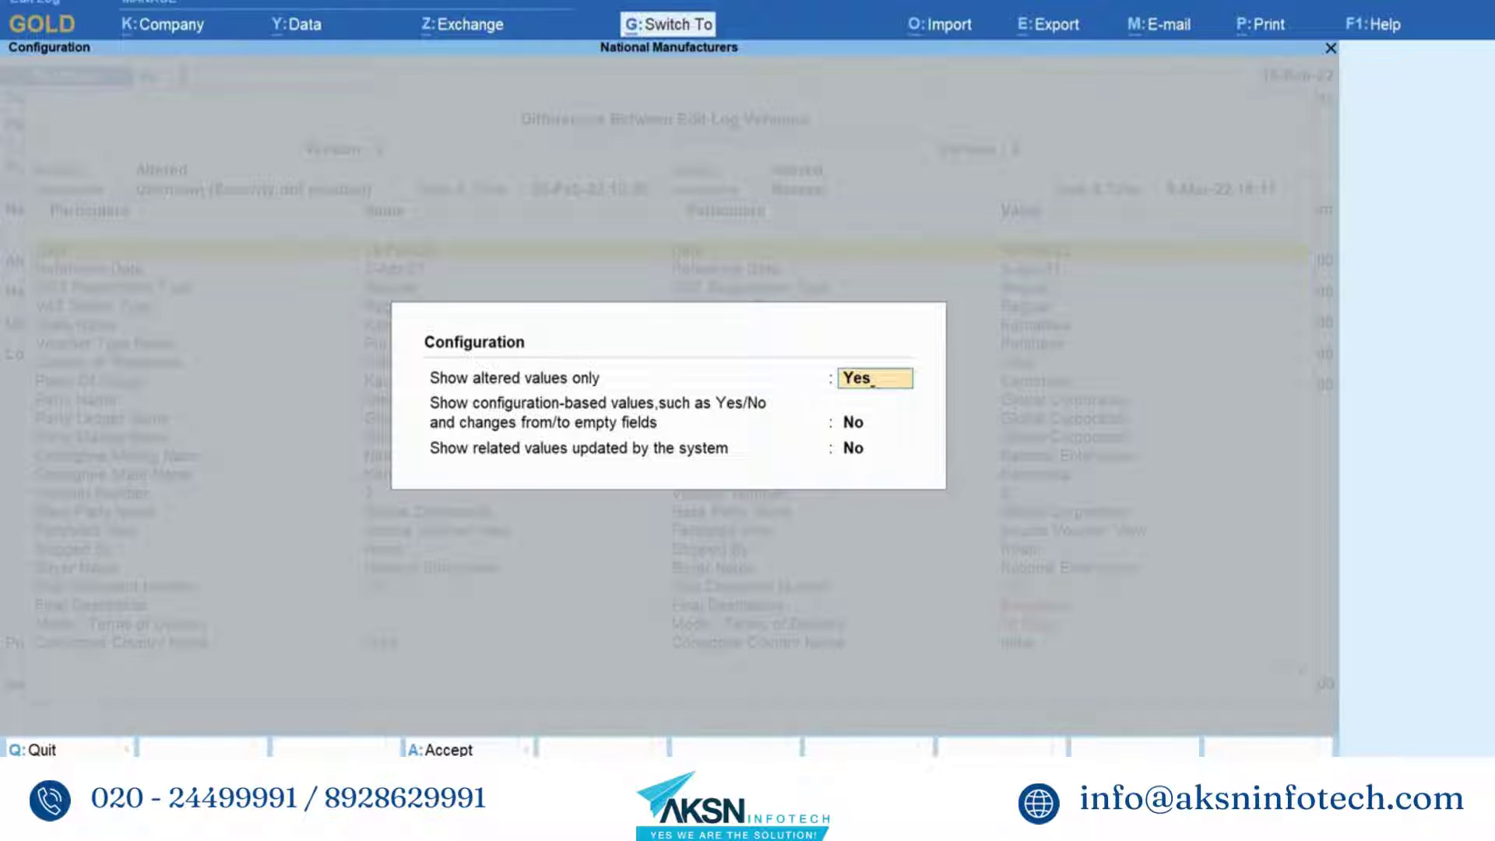
pyautogui.hotkey('ctrl', 'a')
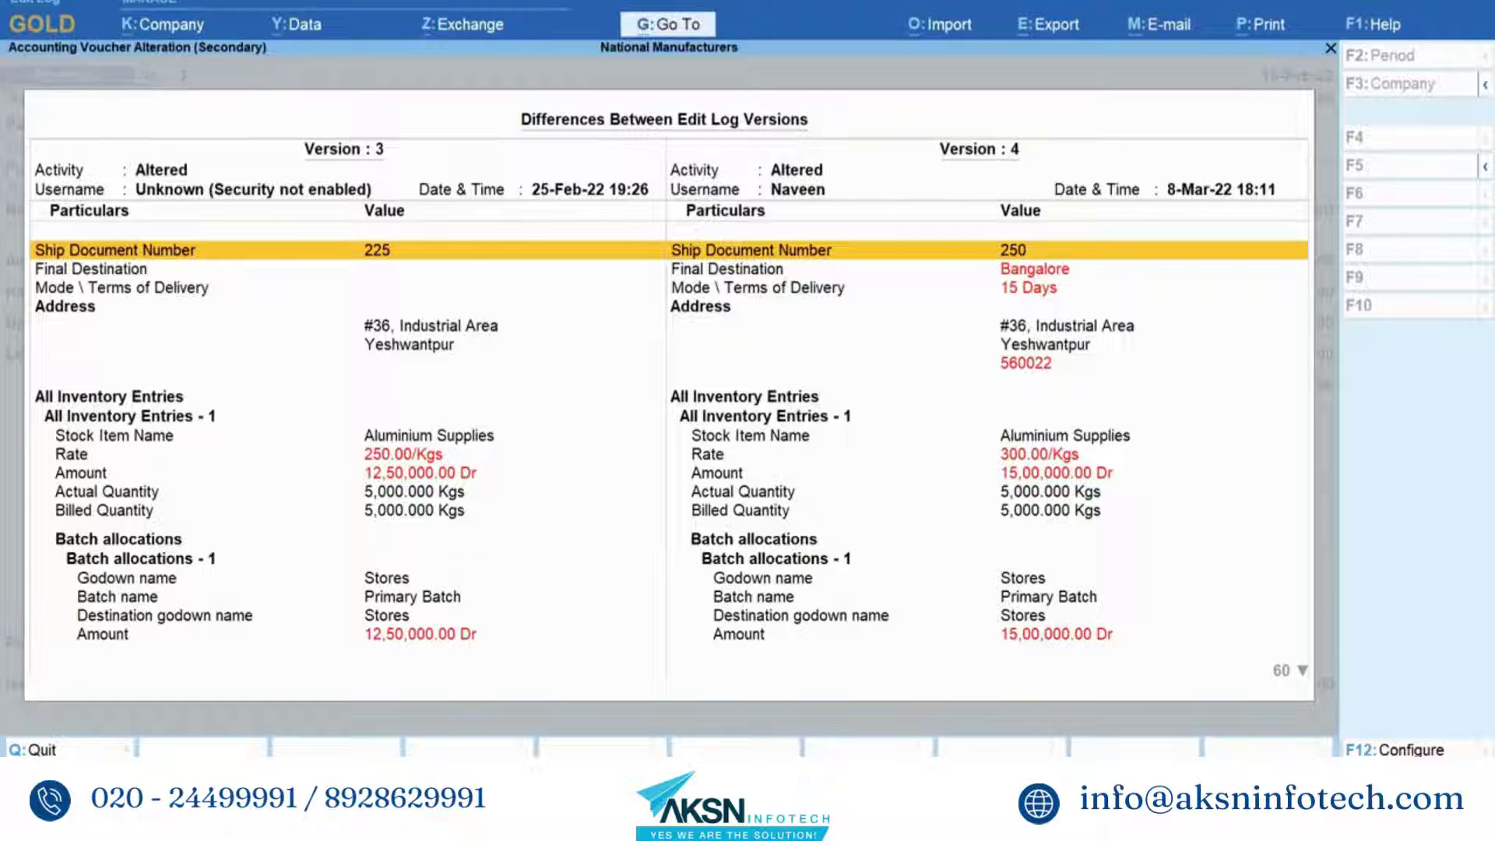
# - Set Show configuration-based values and Show related values updated by the system to Yes
pyautogui.press('F12')
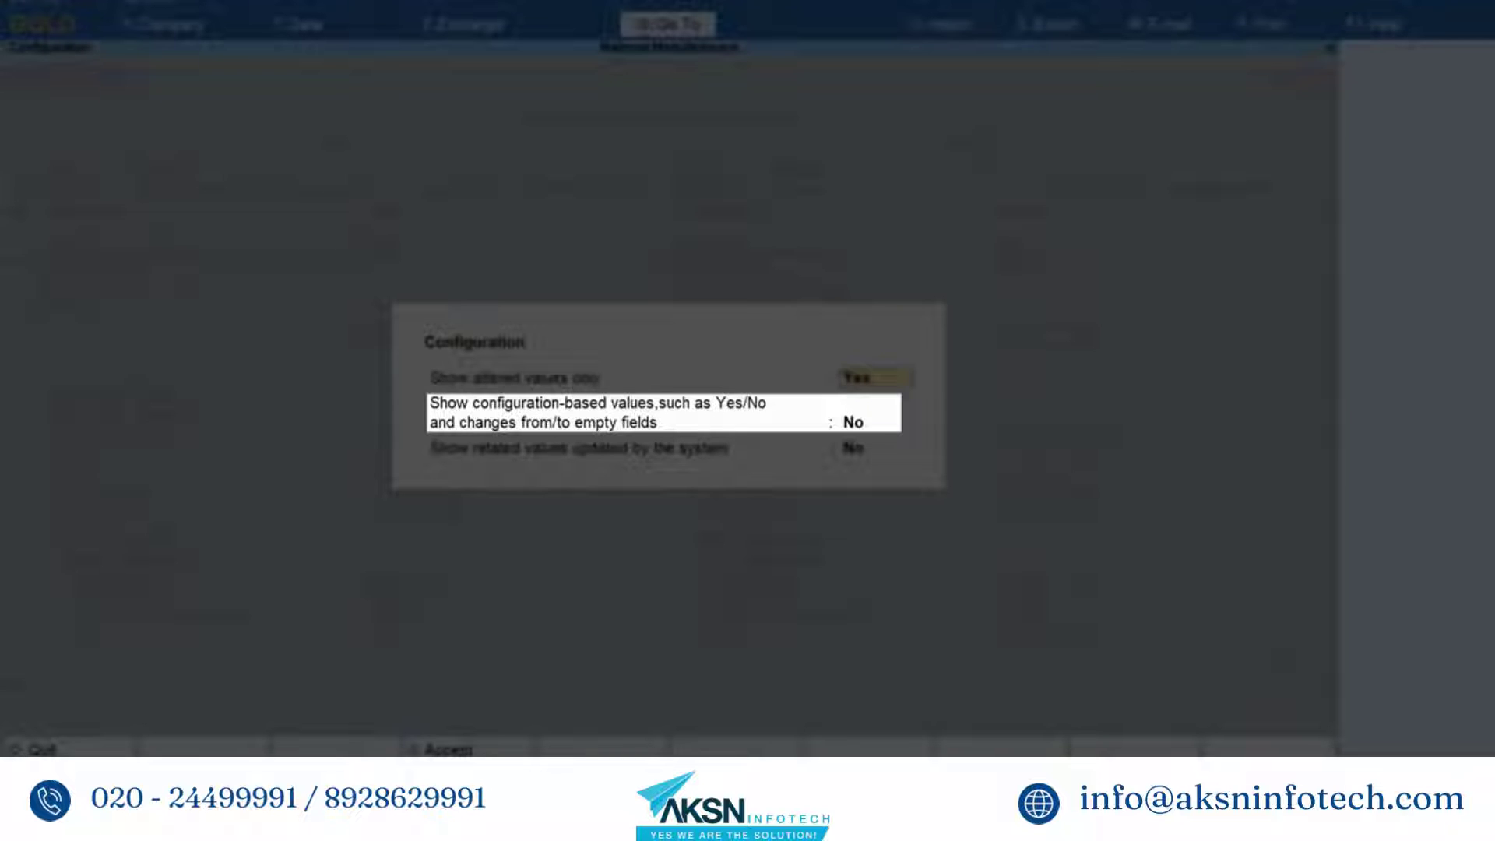
pyautogui.click(869, 422)
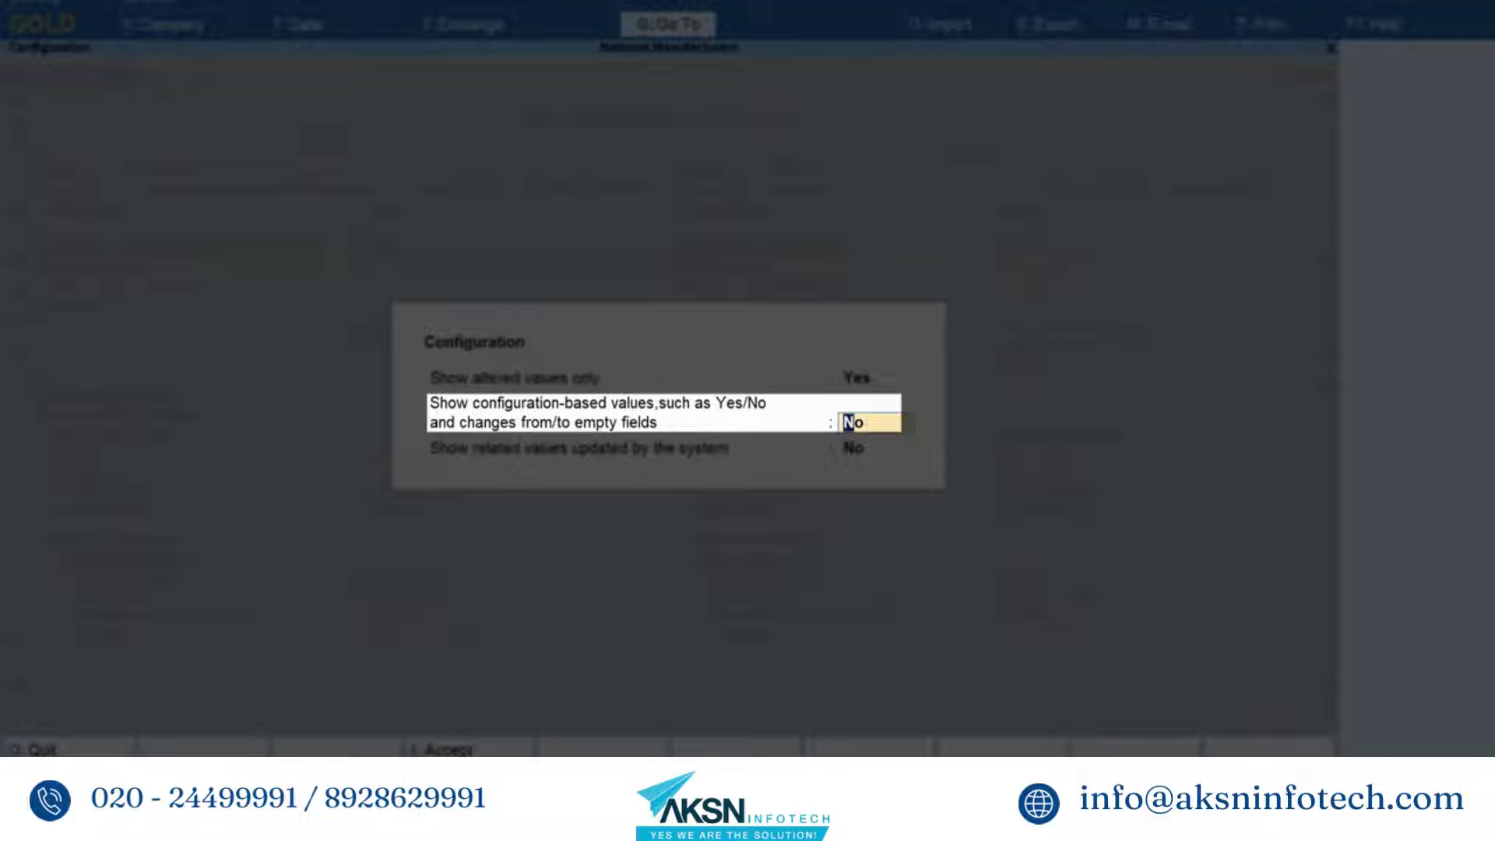
pyautogui.write('Yes')
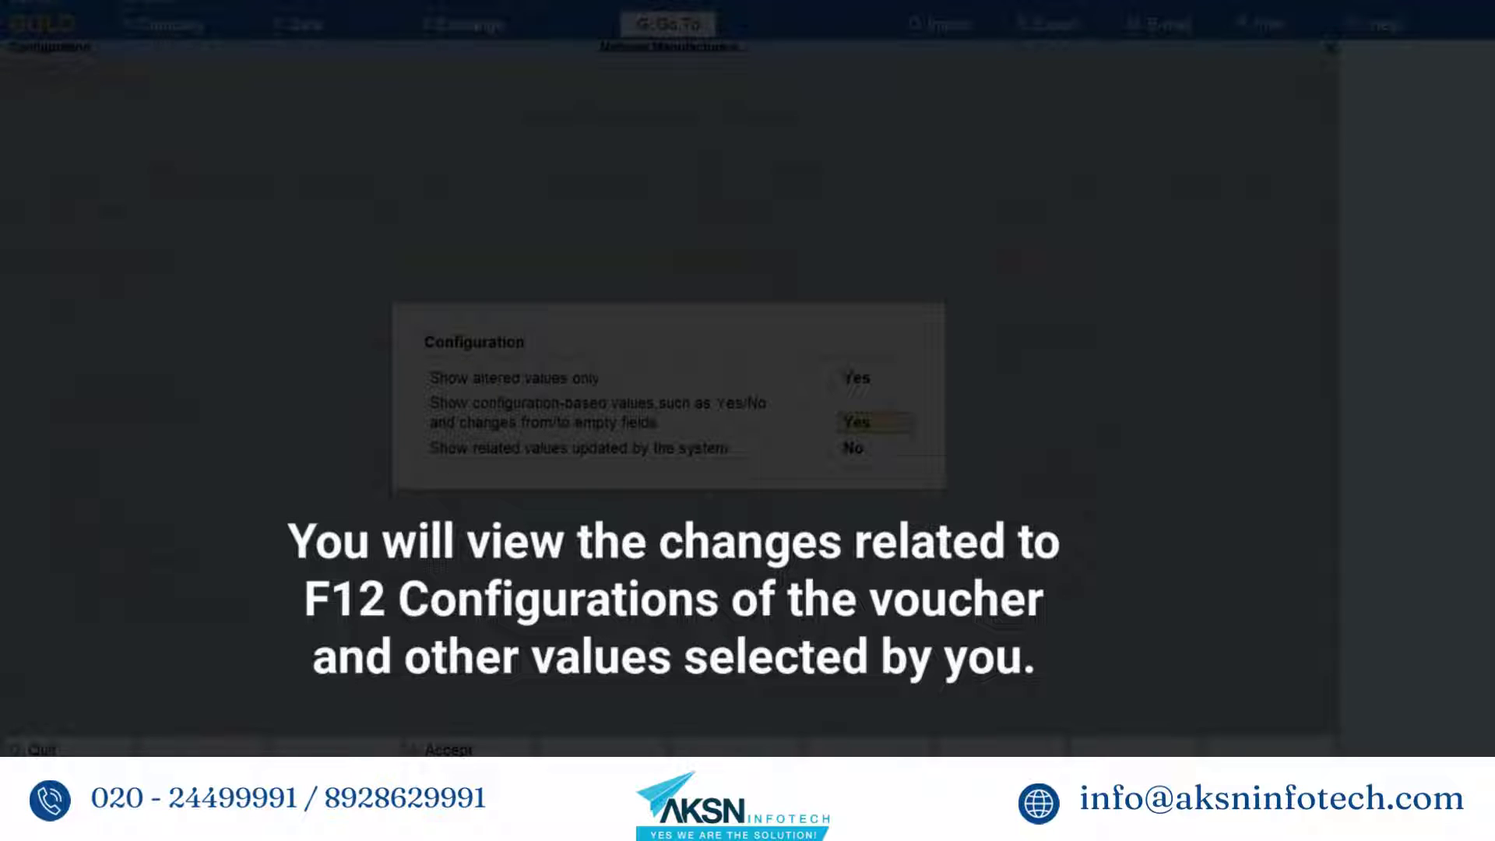
pyautogui.press('Return')
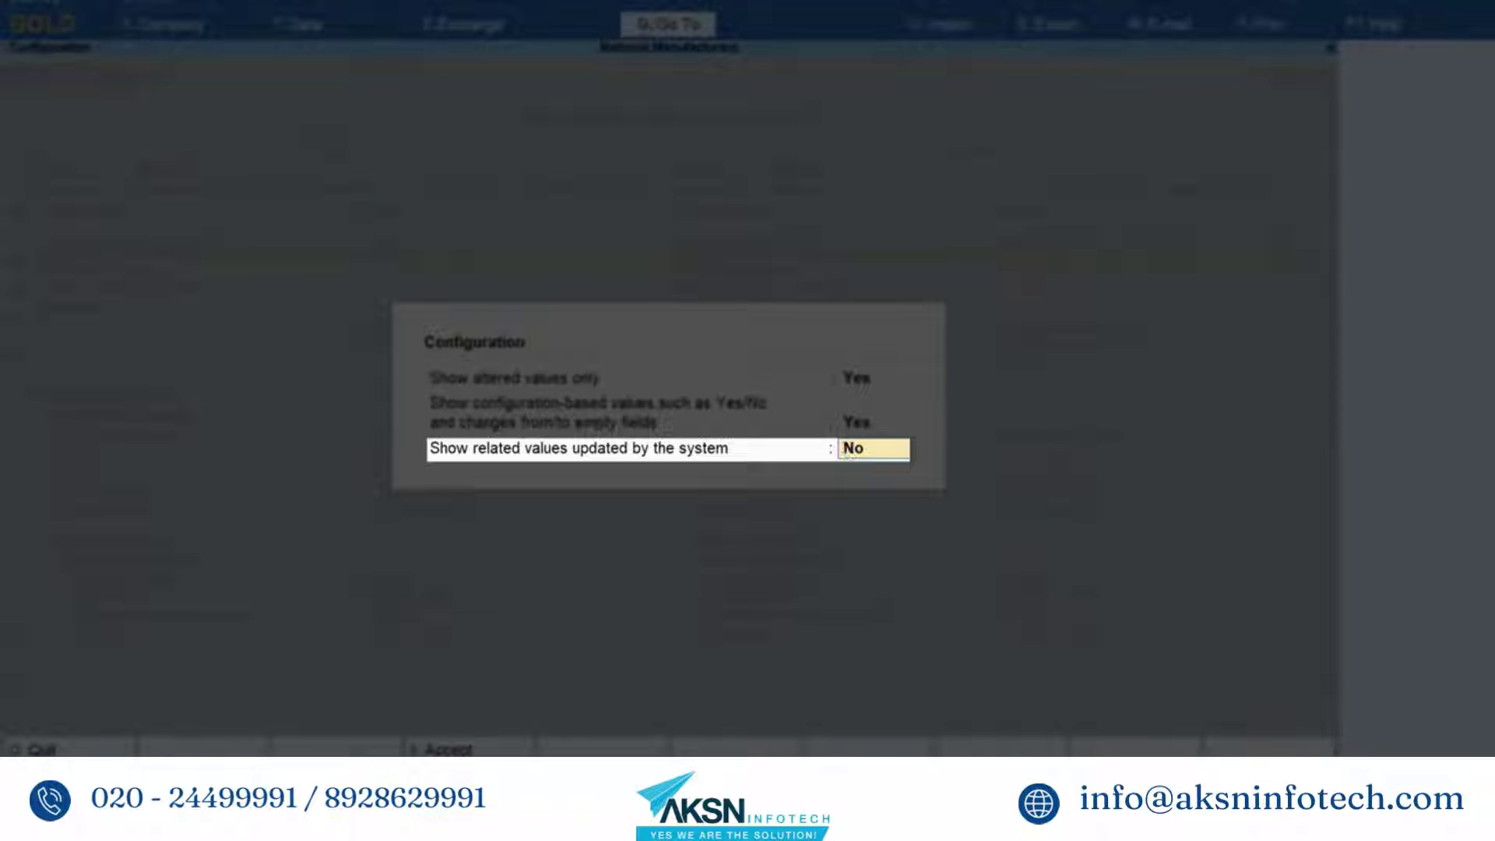
pyautogui.write('Yes')
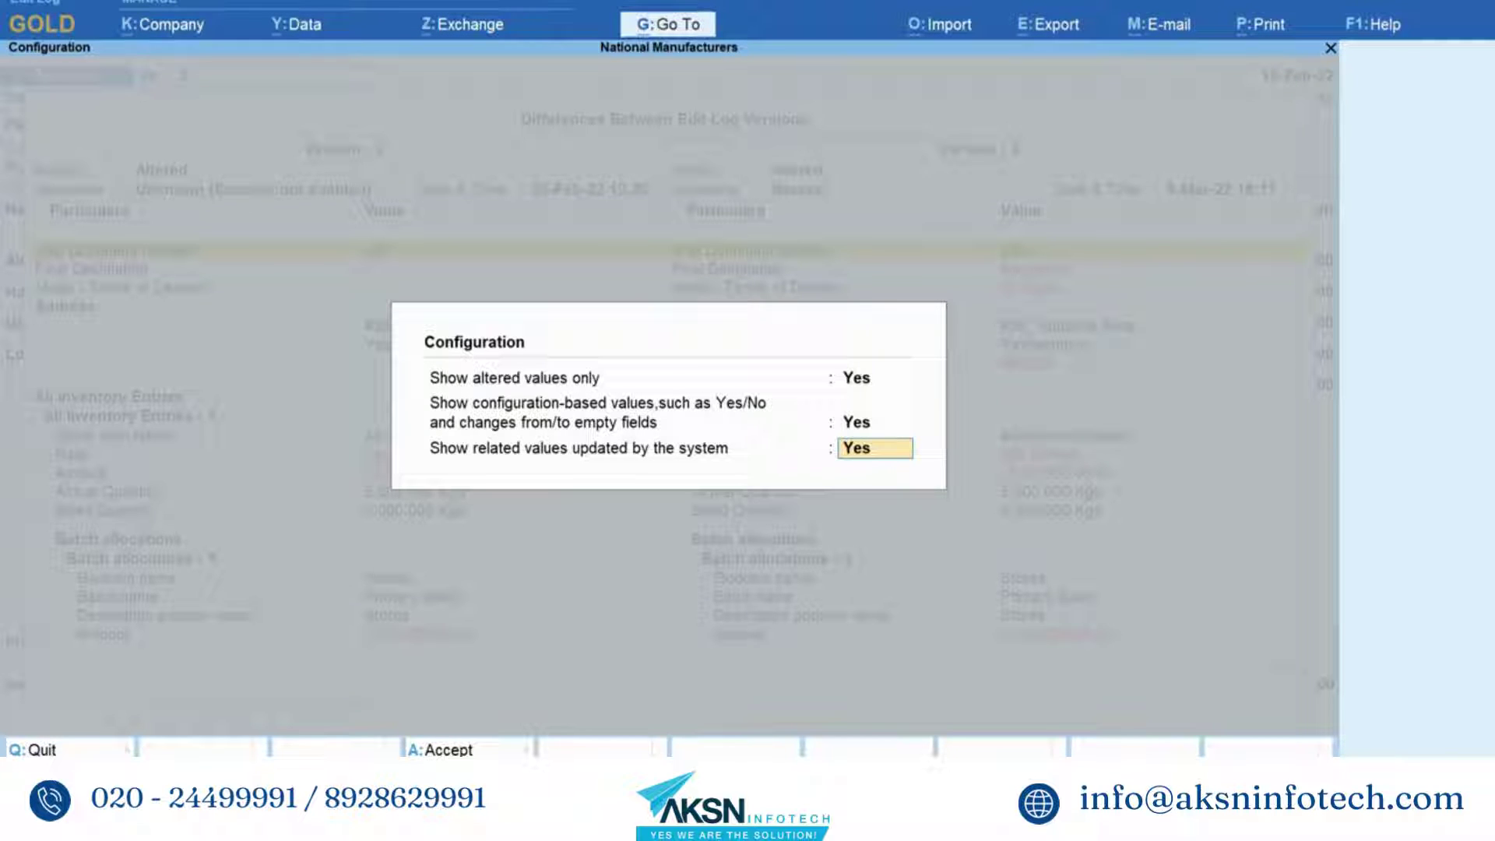
pyautogui.press('Return')
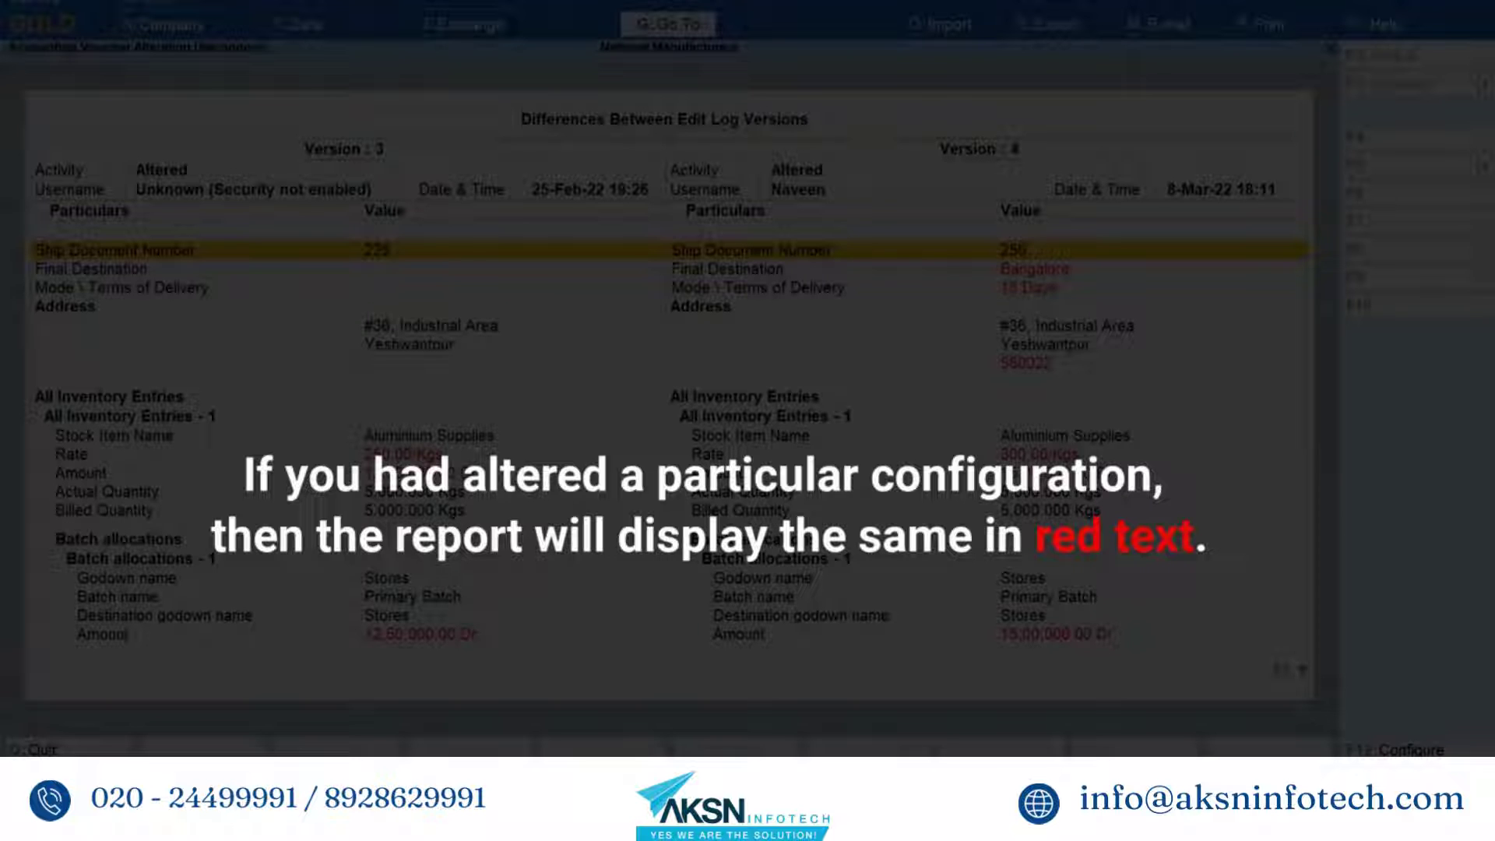
# - Browse the versions 3–4 comparison, toggling condensed view and collapsing All Inventory Entries
pyautogui.press('pagedown')
pyautogui.press('pagedown')
pyautogui.press('pagedown')
pyautogui.press('pagedown')
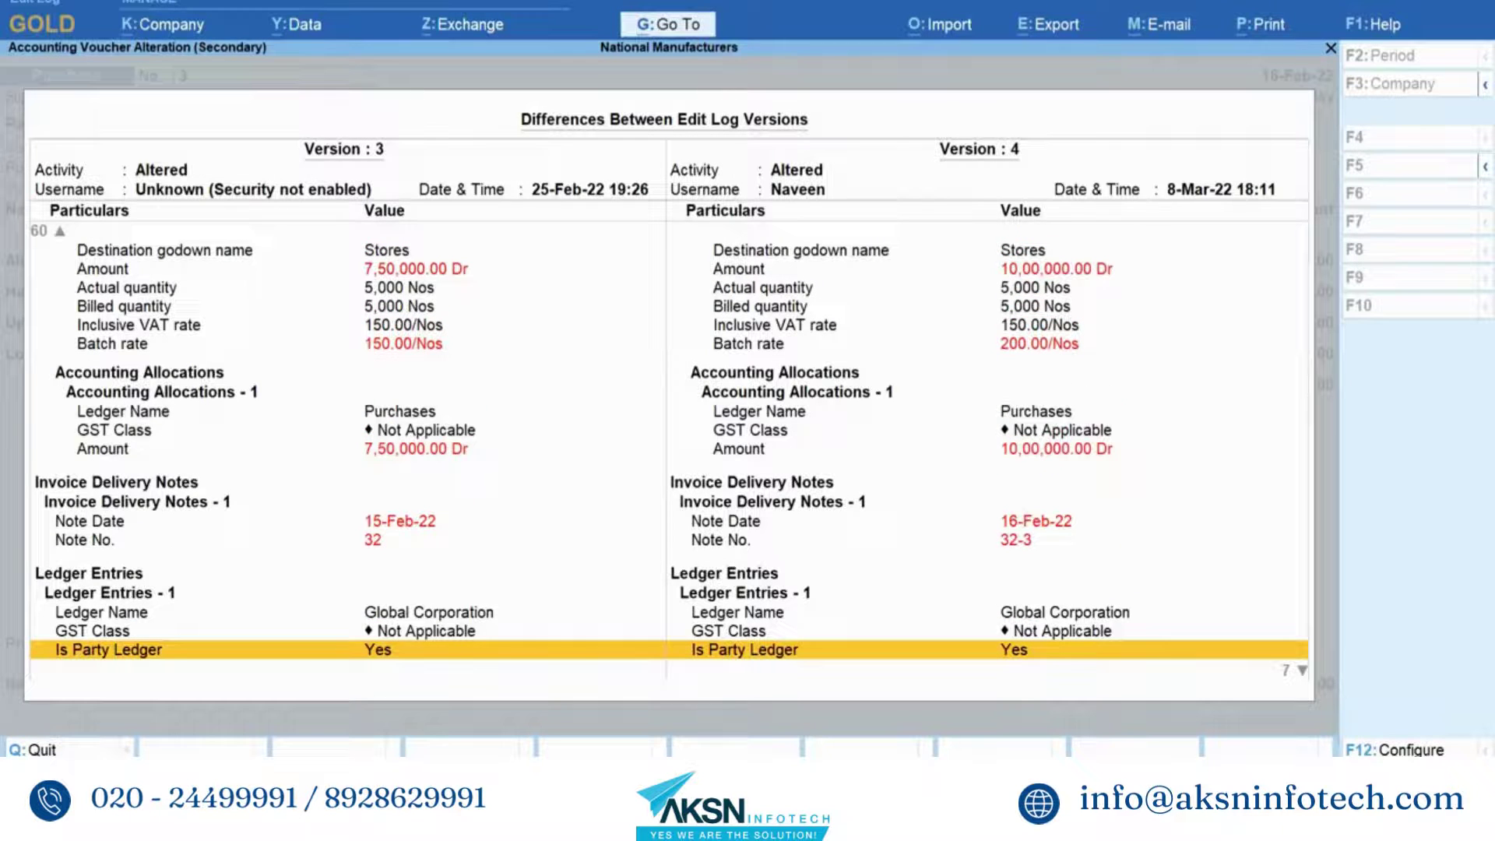
pyautogui.press('pageup')
pyautogui.press('pageup')
pyautogui.press('pageup')
pyautogui.press('pageup')
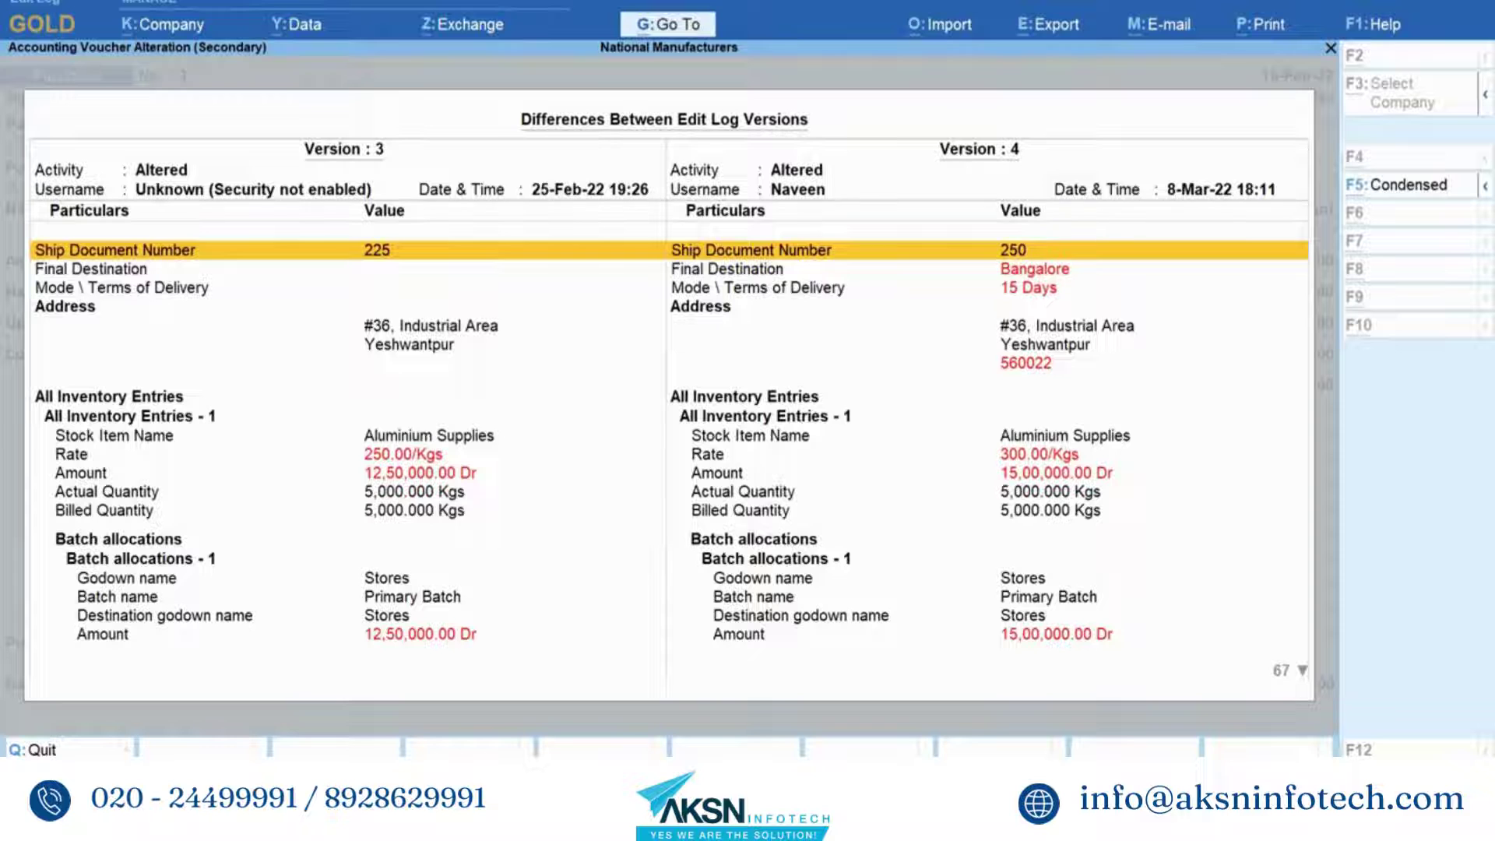
pyautogui.press('F5')
pyautogui.press('F5')
pyautogui.press('Down')
pyautogui.press('Down')
pyautogui.press('Down')
pyautogui.press('Down')
pyautogui.press('Down')
pyautogui.press('Down')
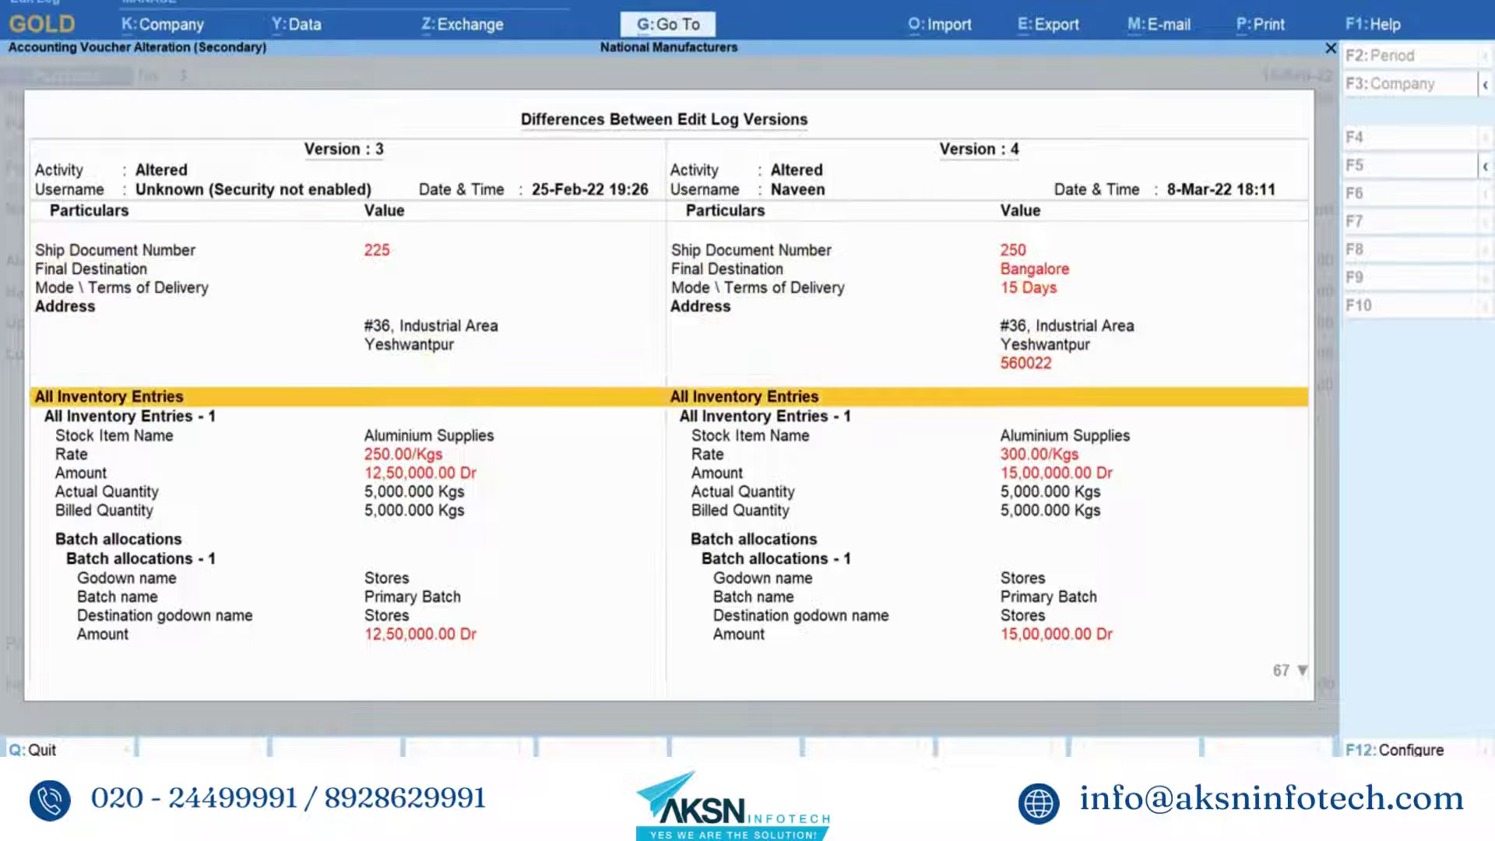
pyautogui.press('Return')
# - Step back through the version 2–3 and 1–2 comparisons, then return to 2–3
pyautogui.press('pageup')
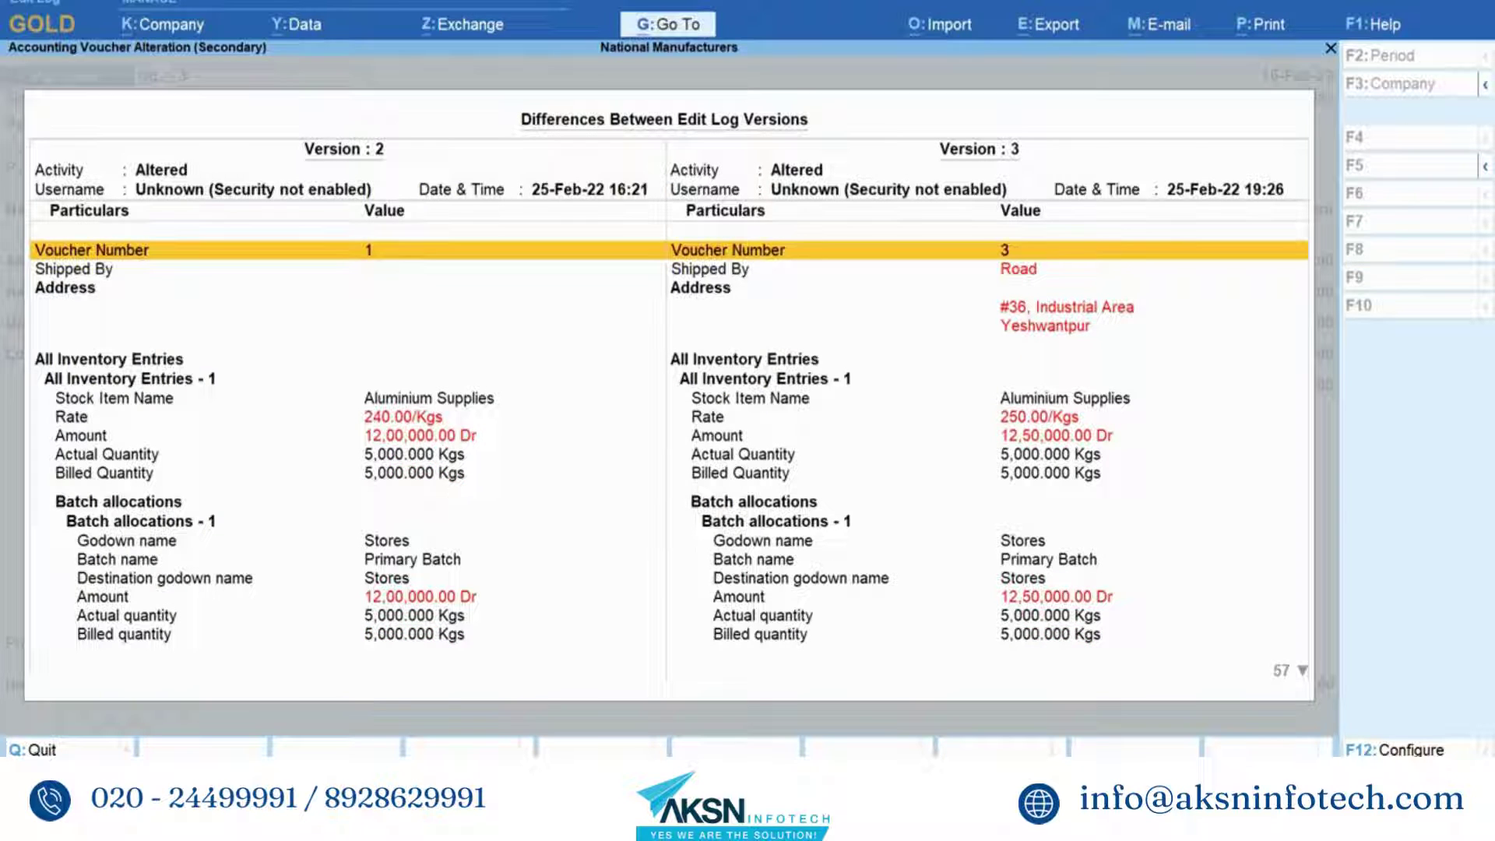
pyautogui.press('pageup')
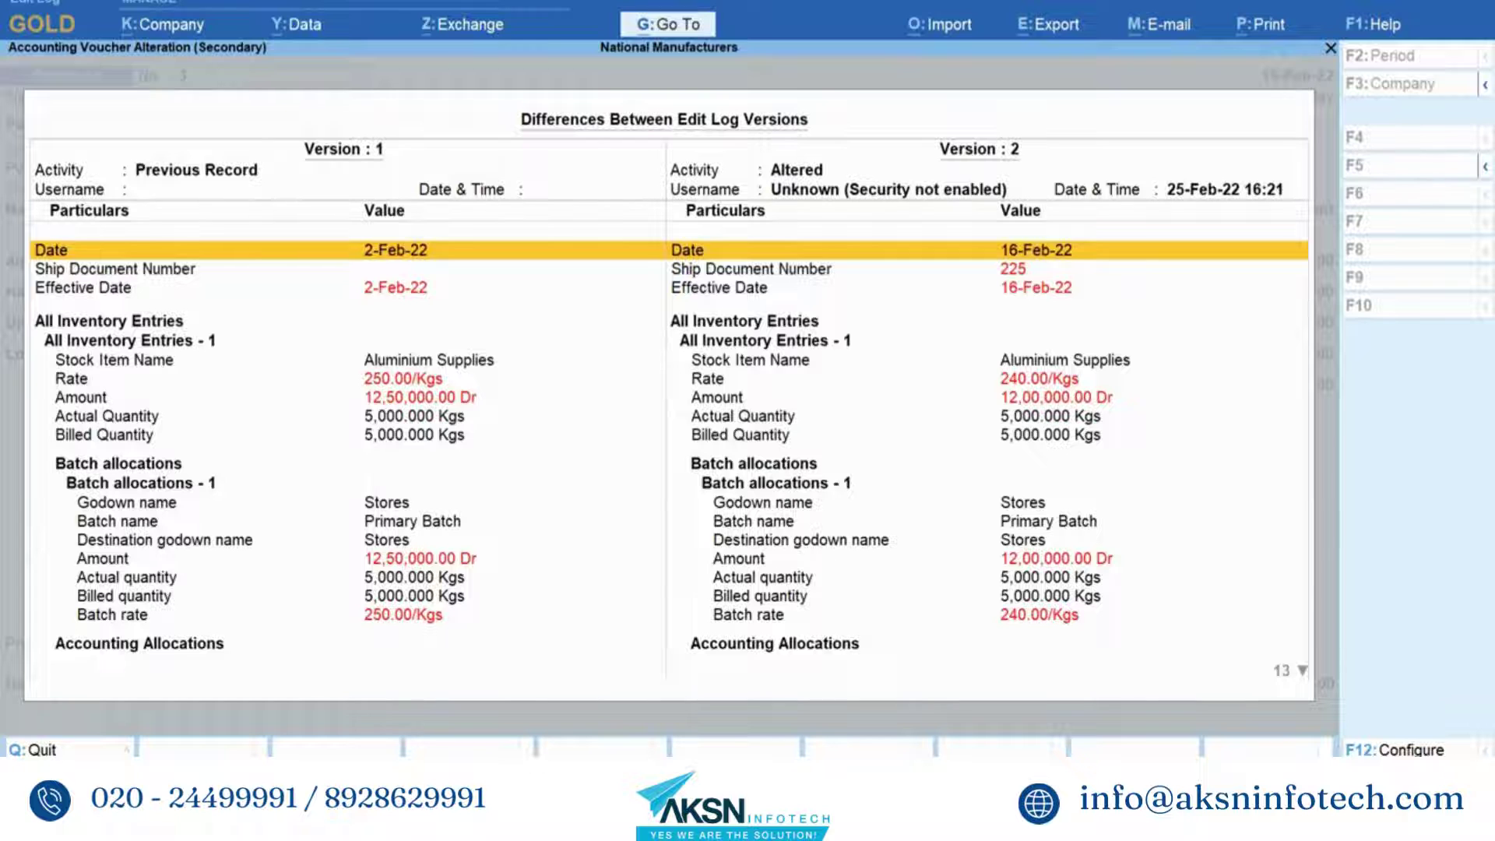
pyautogui.press('pagedown')
pyautogui.press('pagedown')
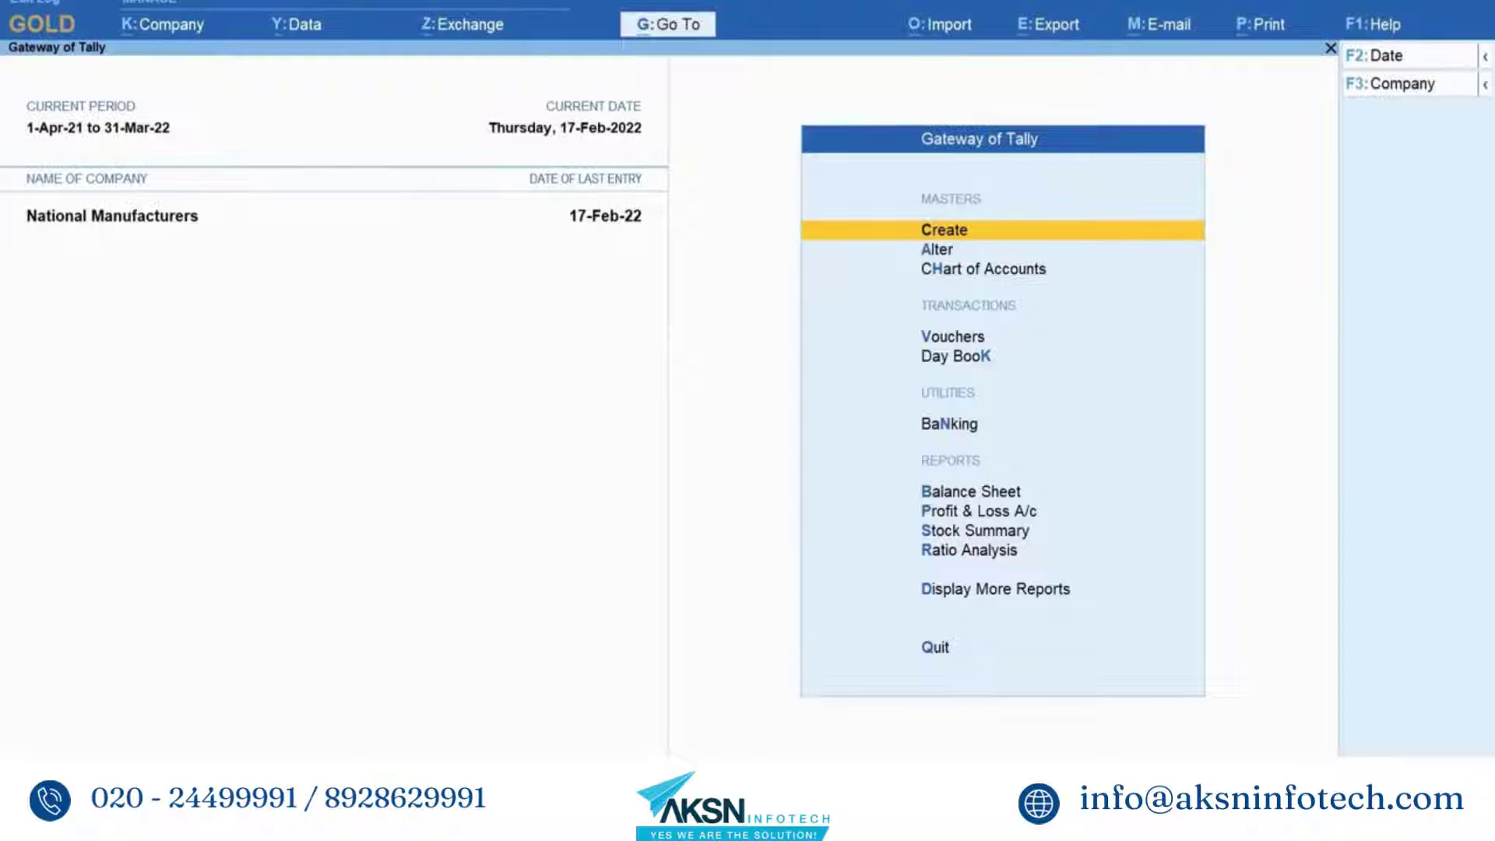
# - Go to Chart of Accounts and open the list of ledgers
pyautogui.hotkey('alt', 'g')
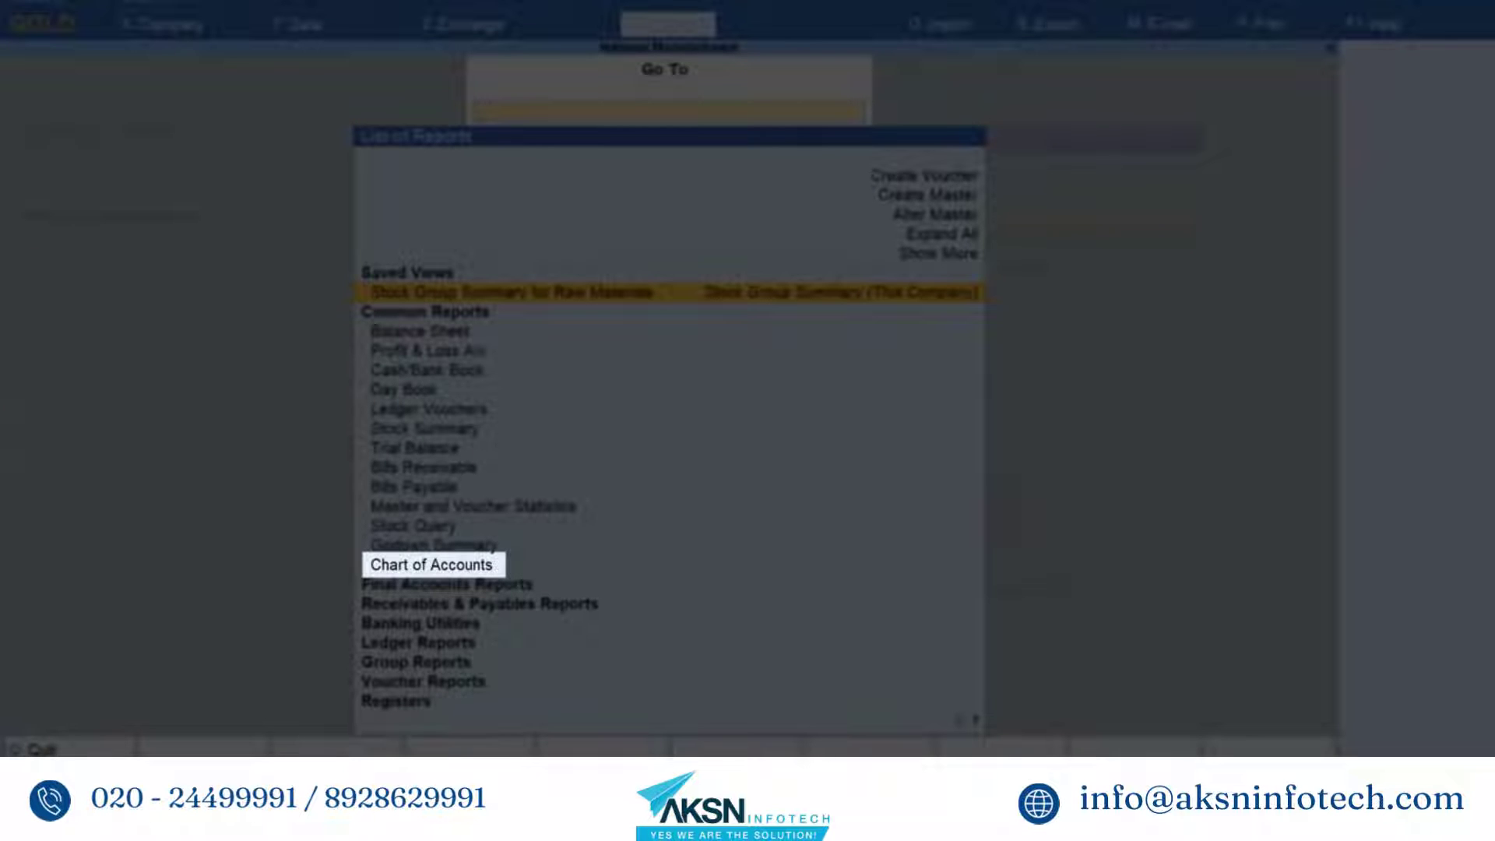
pyautogui.press('Down')
pyautogui.press('Down')
pyautogui.press('Down')
pyautogui.press('Down')
pyautogui.press('Down')
pyautogui.press('Down')
pyautogui.press('Down')
pyautogui.press('Down')
pyautogui.press('Down')
pyautogui.press('Down')
pyautogui.press('Down')
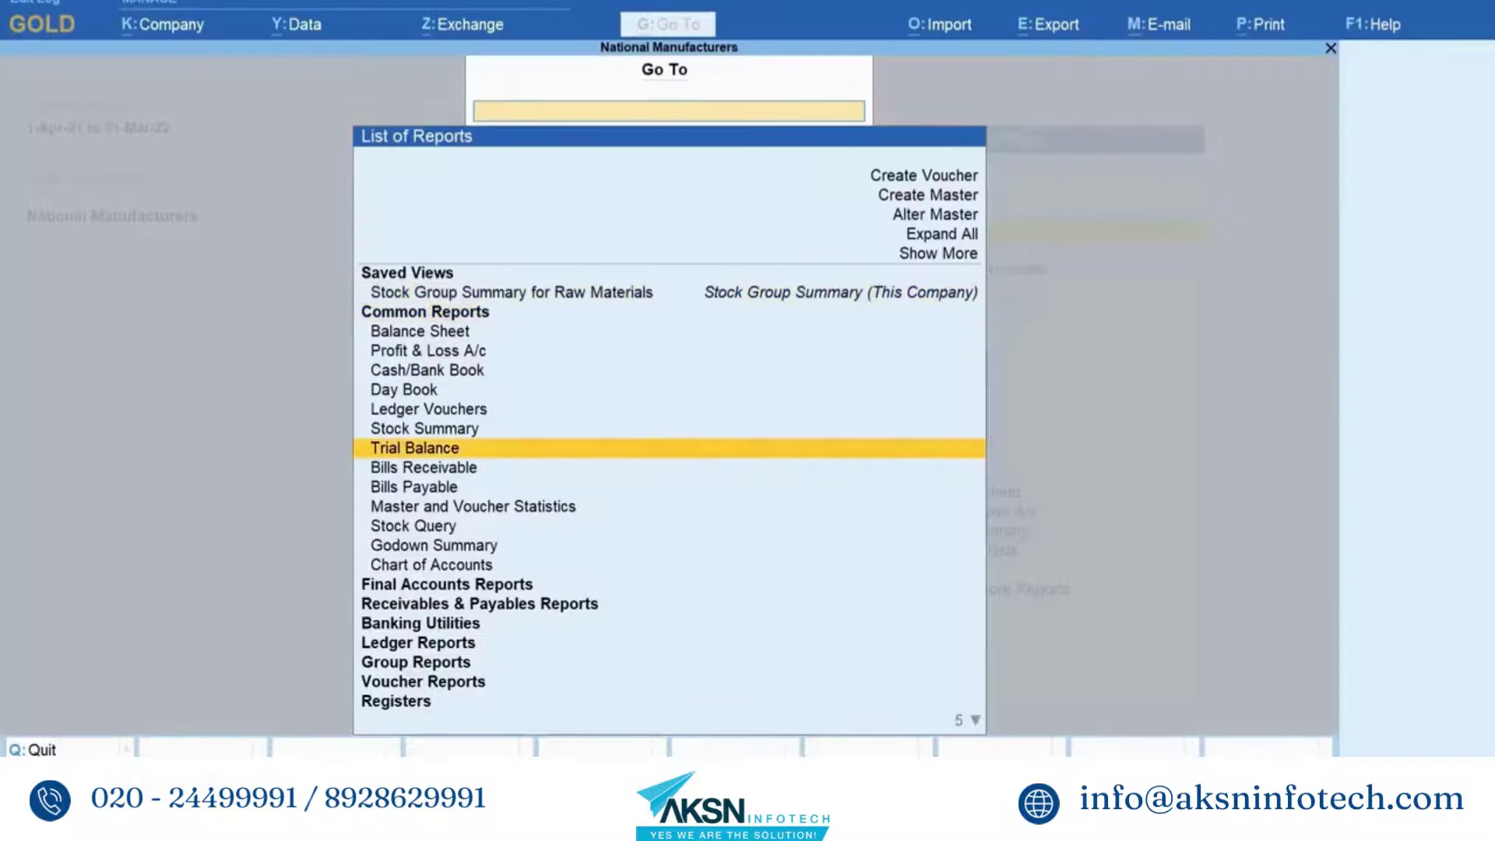
pyautogui.press('Down')
pyautogui.press('Down')
pyautogui.press('Return')
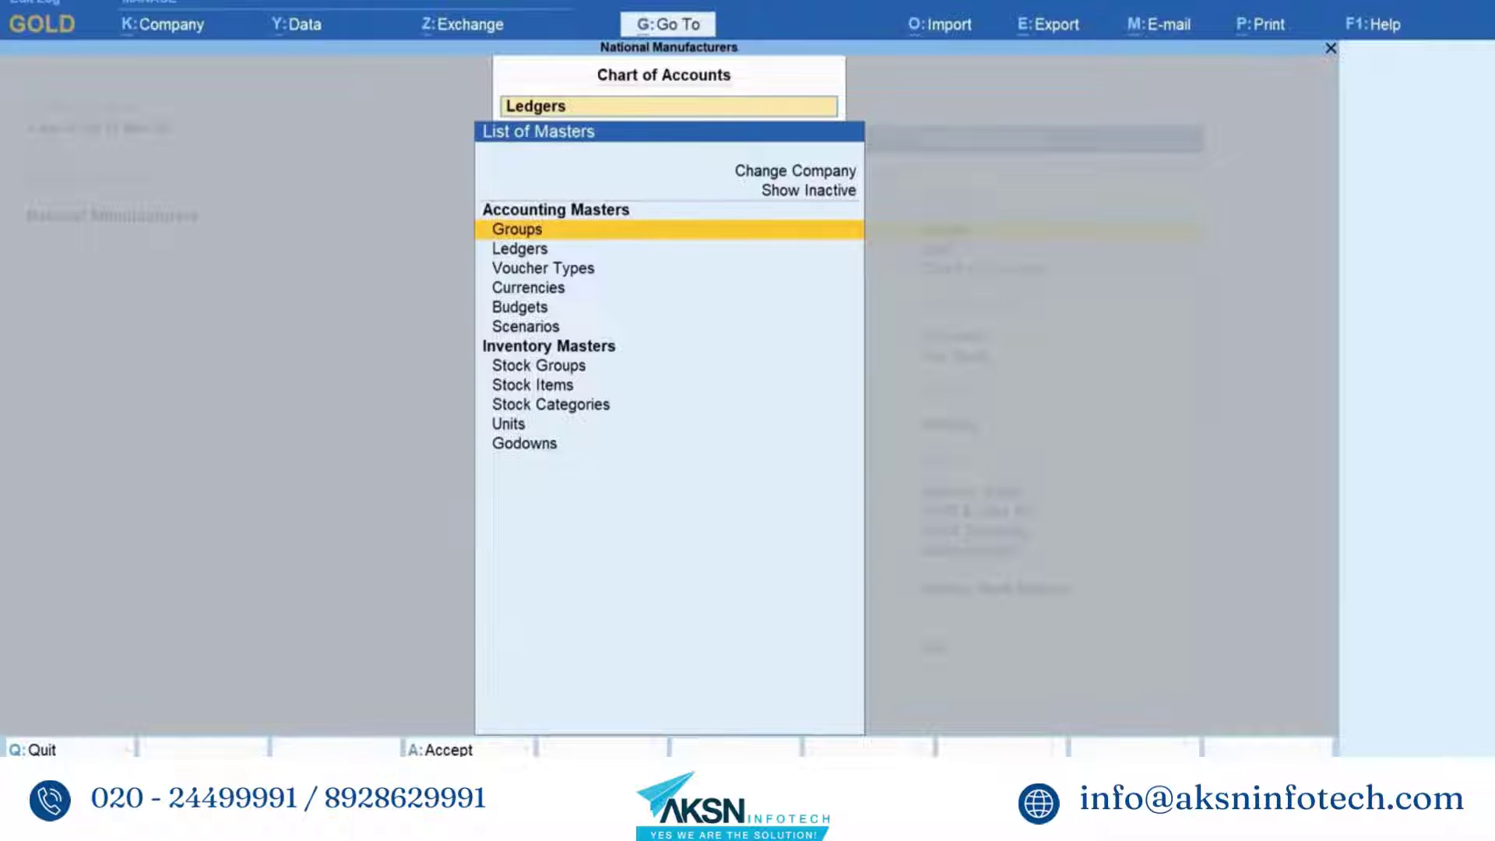
pyautogui.press('Down')
pyautogui.press('Return')
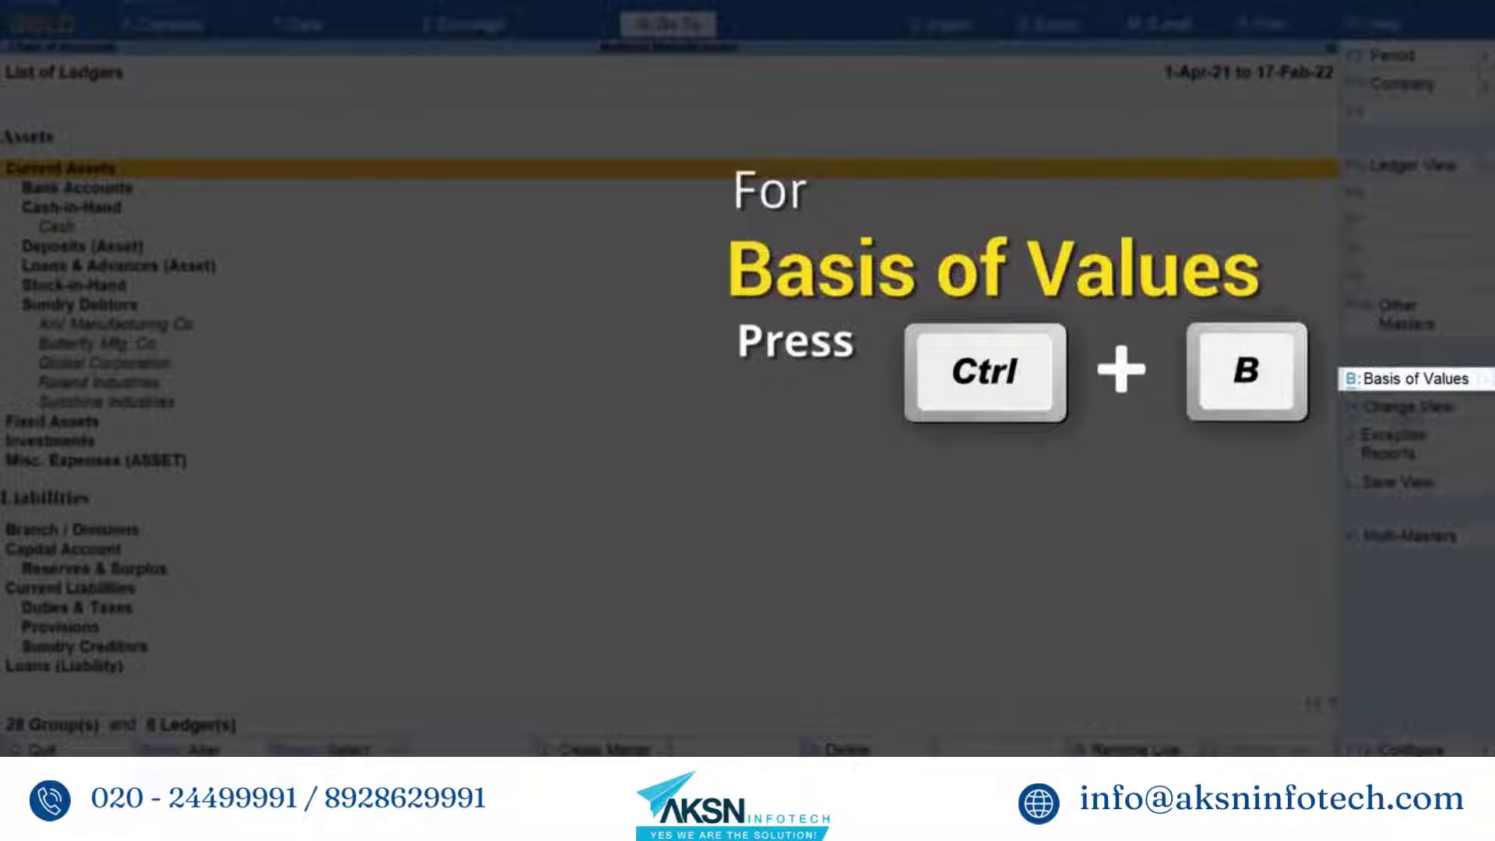
# - Set Basis of Values to Altered Ledgers with Include Deleted Ledgers set to No
pyautogui.click(1420, 382)
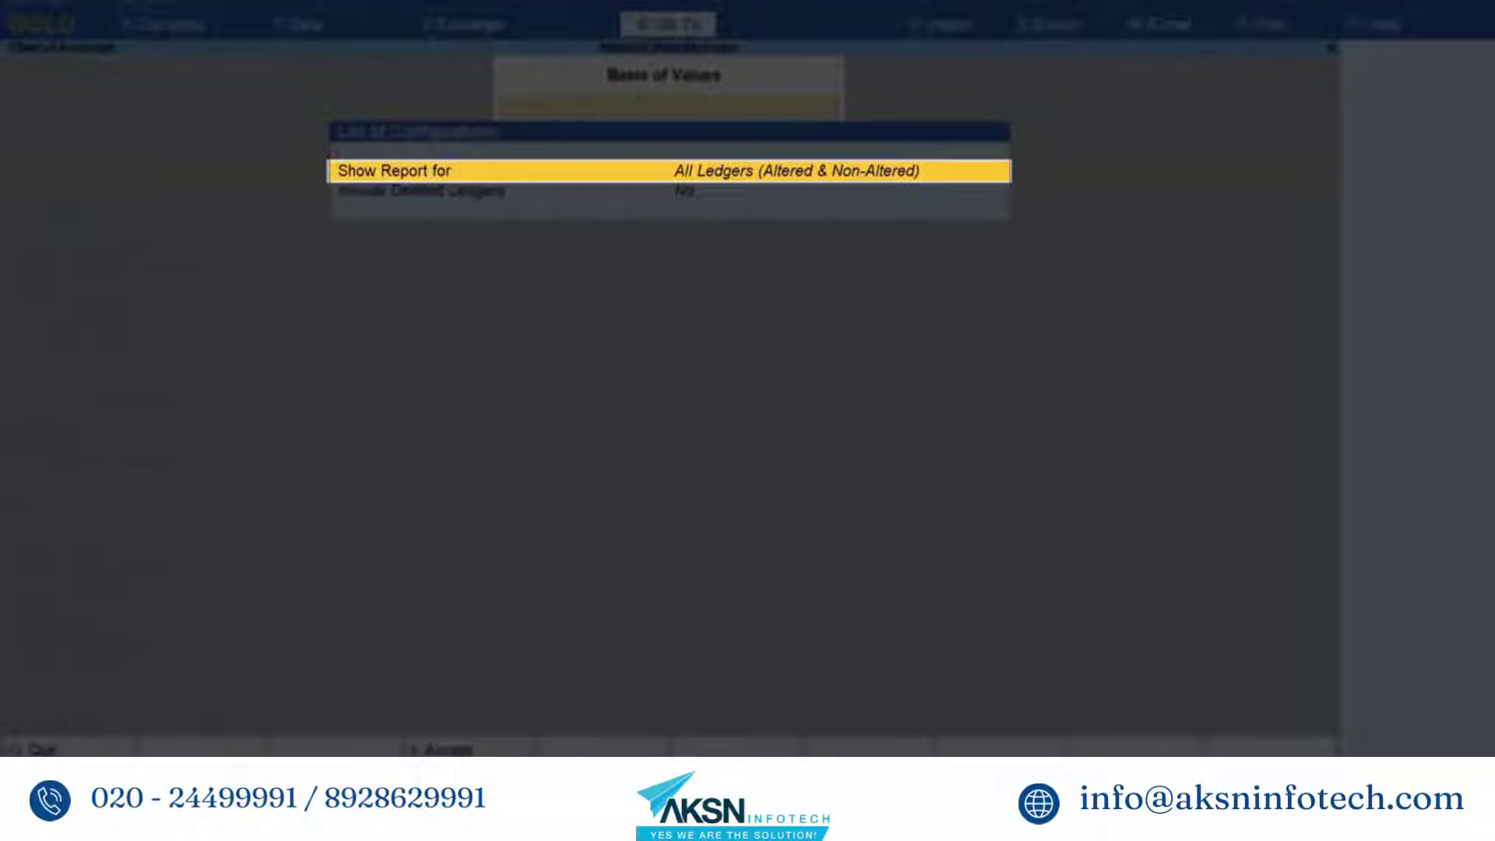
pyautogui.press('Return')
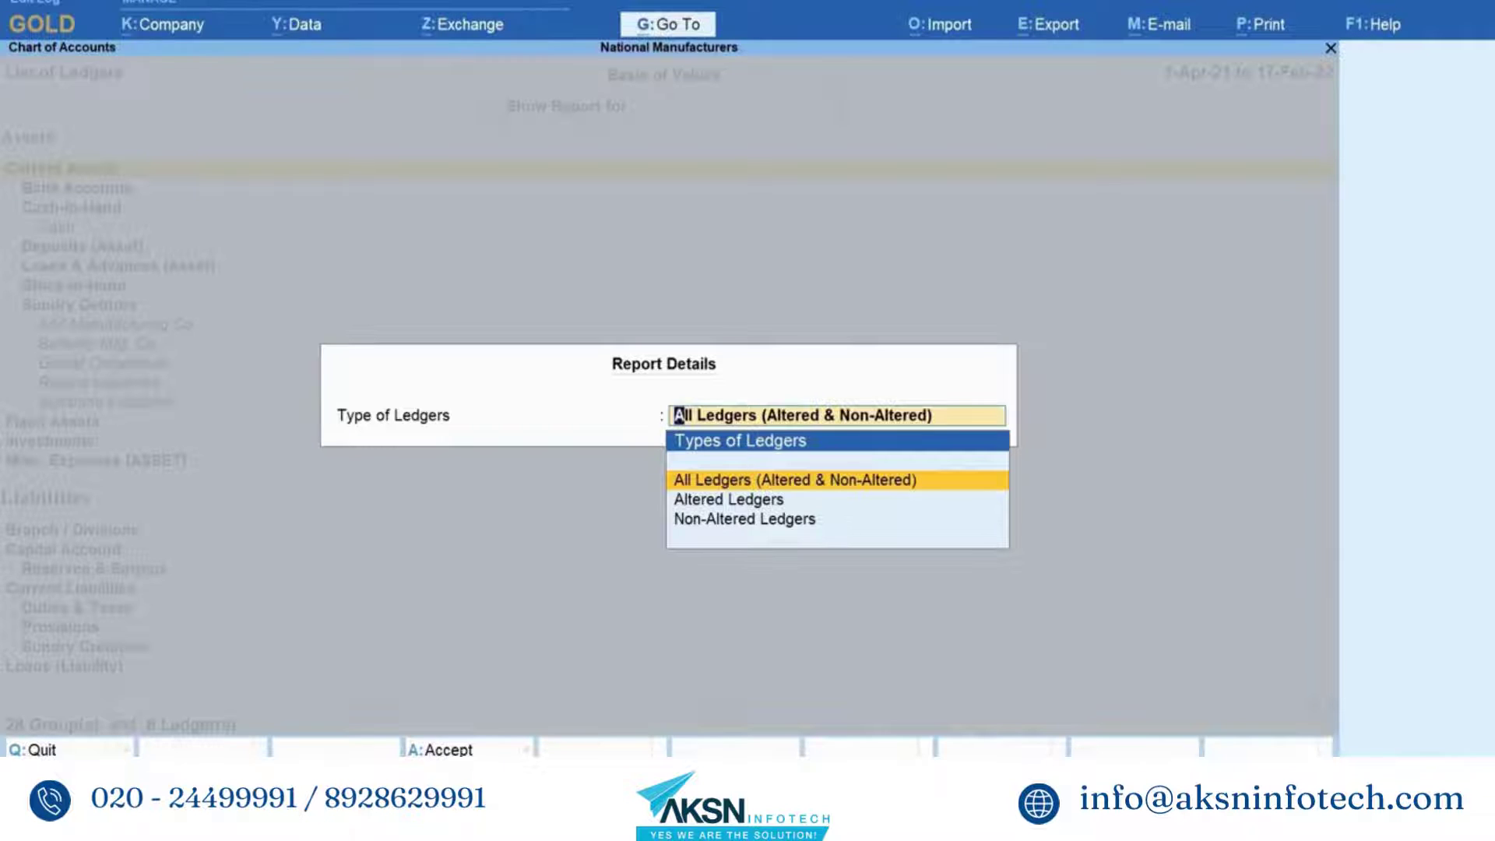
pyautogui.press('Down')
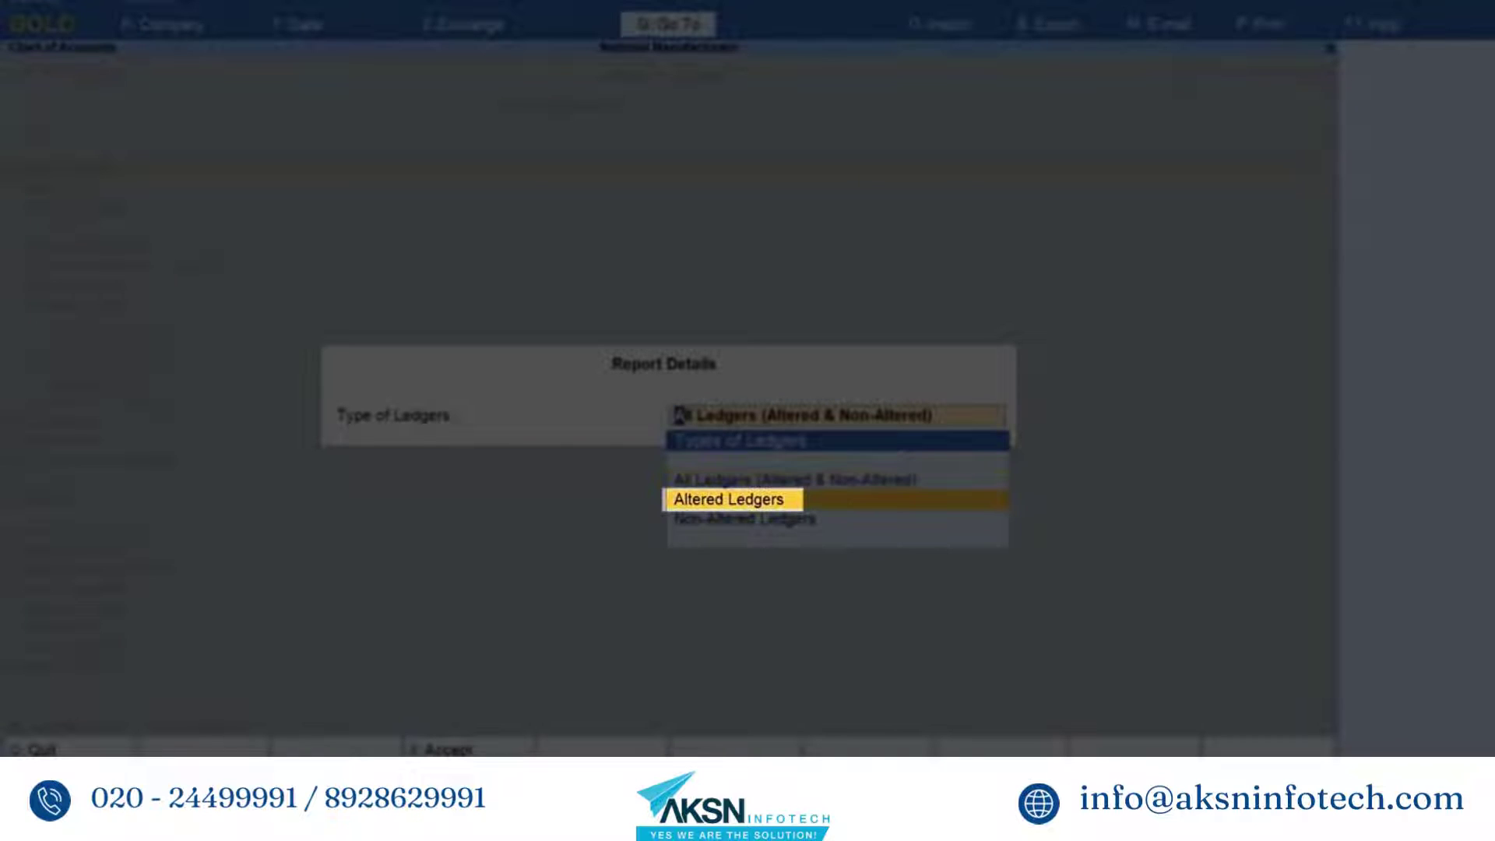
pyautogui.press('Return')
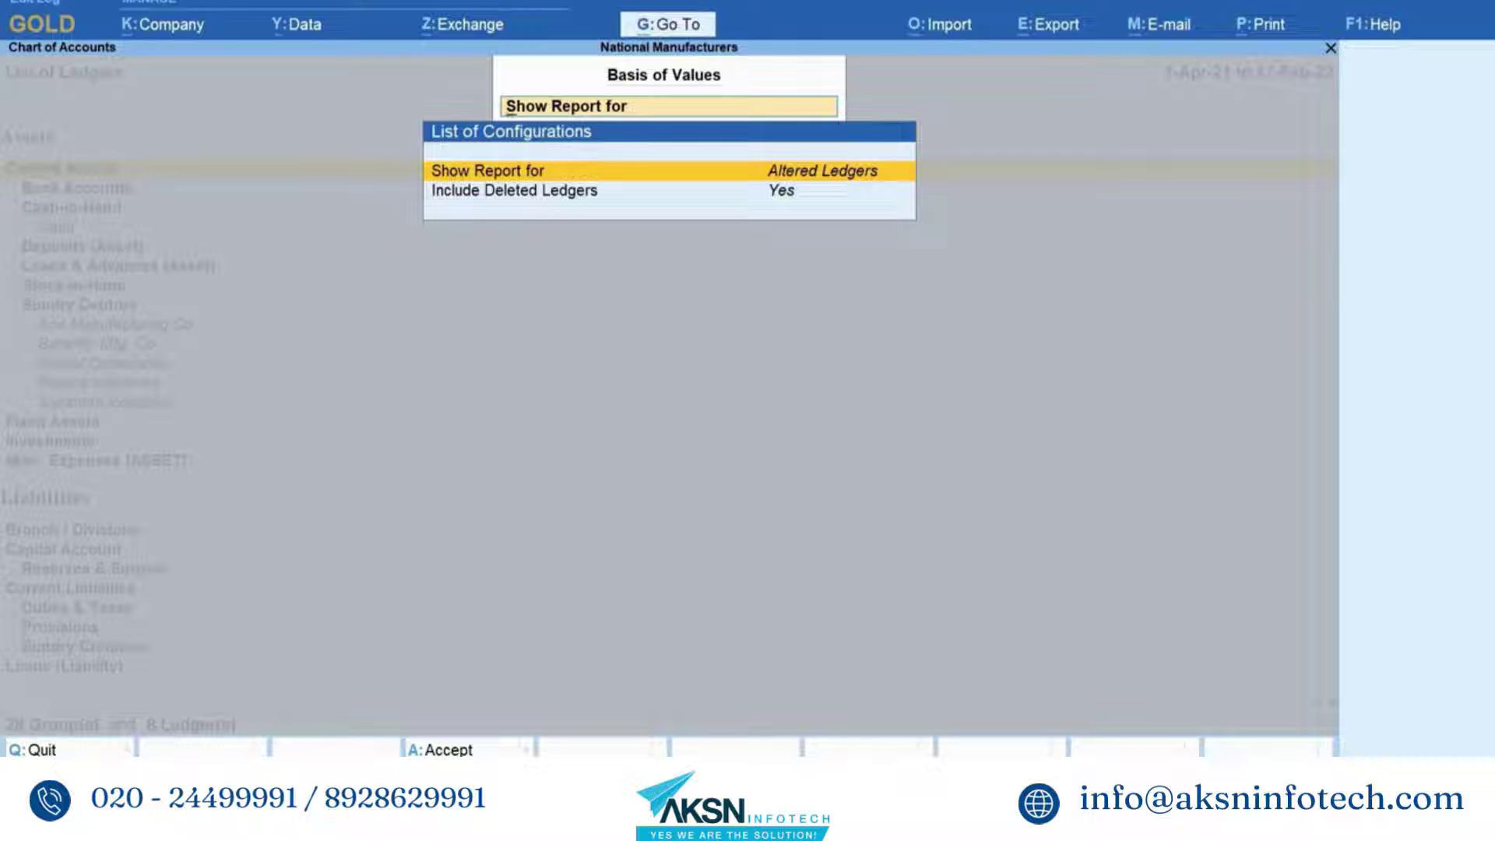
pyautogui.press('Down')
pyautogui.press('Return')
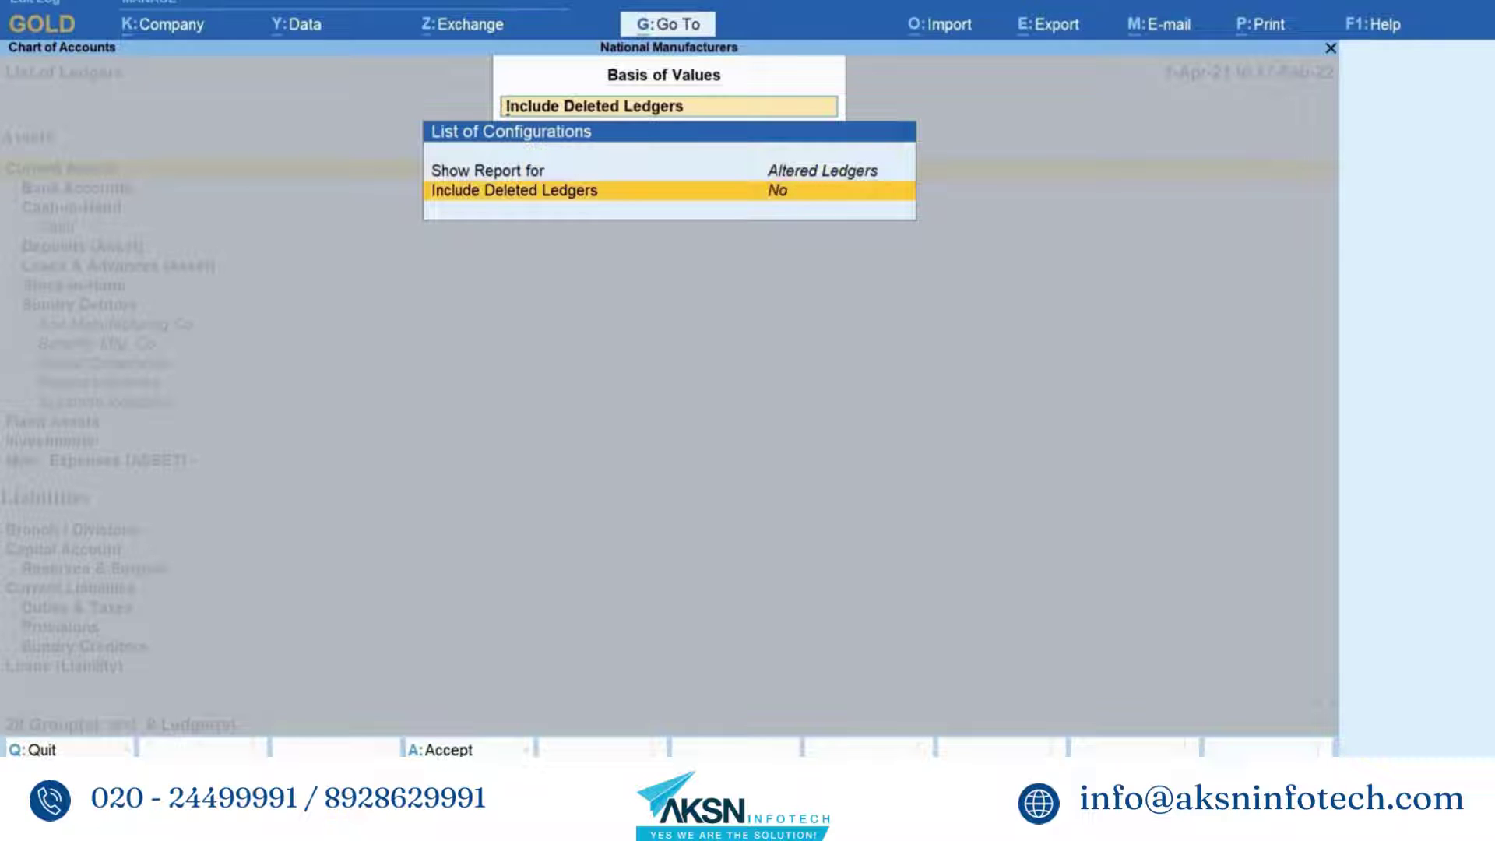
pyautogui.hotkey('ctrl', 'a')
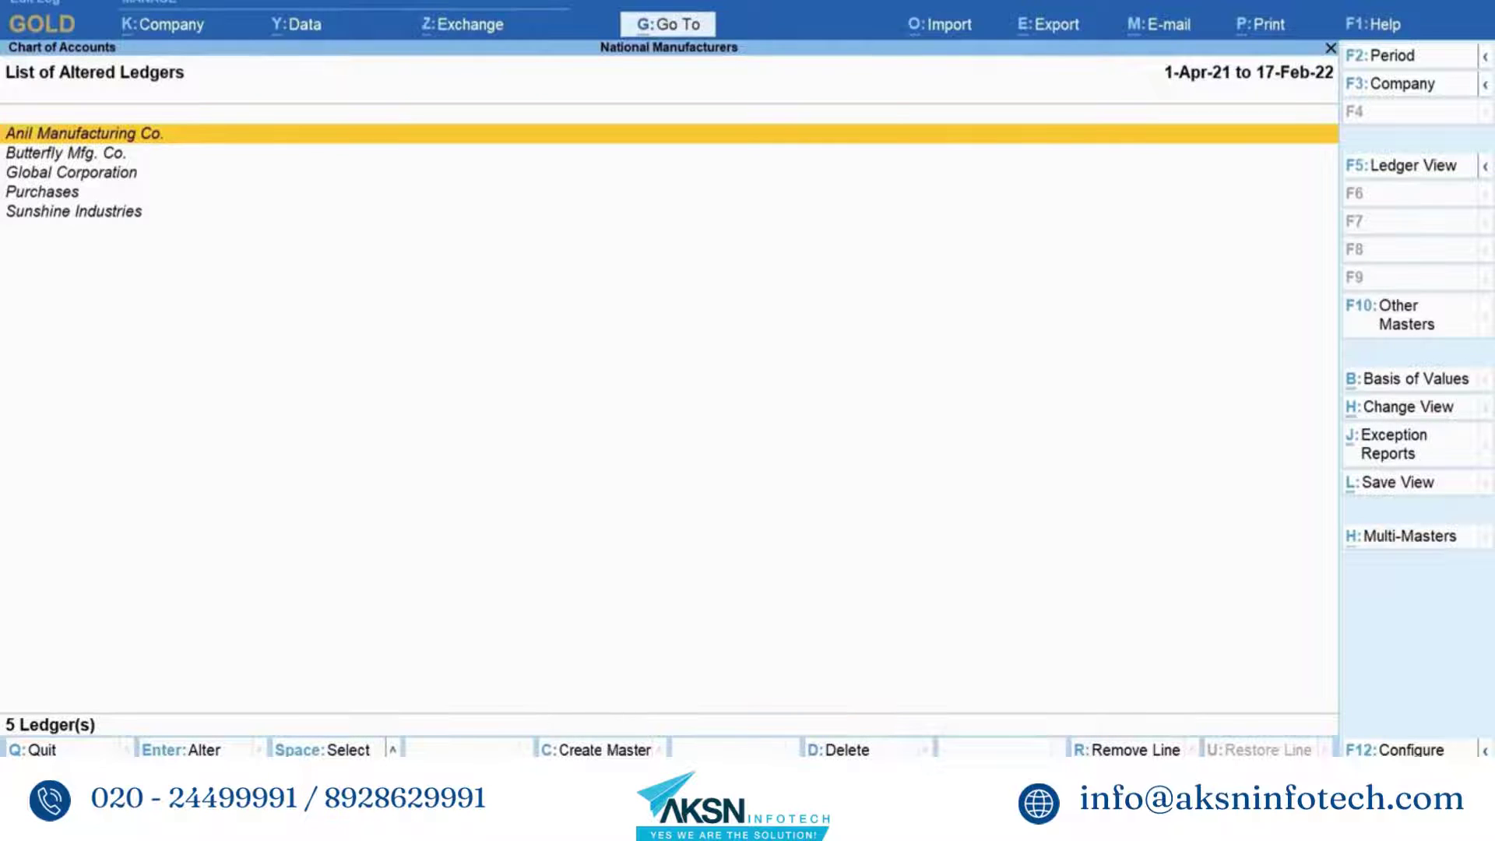
# - Open the Anil Manufacturing Co. ledger for alteration and display its five-version Edit Log
pyautogui.press('Down')
pyautogui.press('Down')
pyautogui.press('Down')
pyautogui.press('Down')
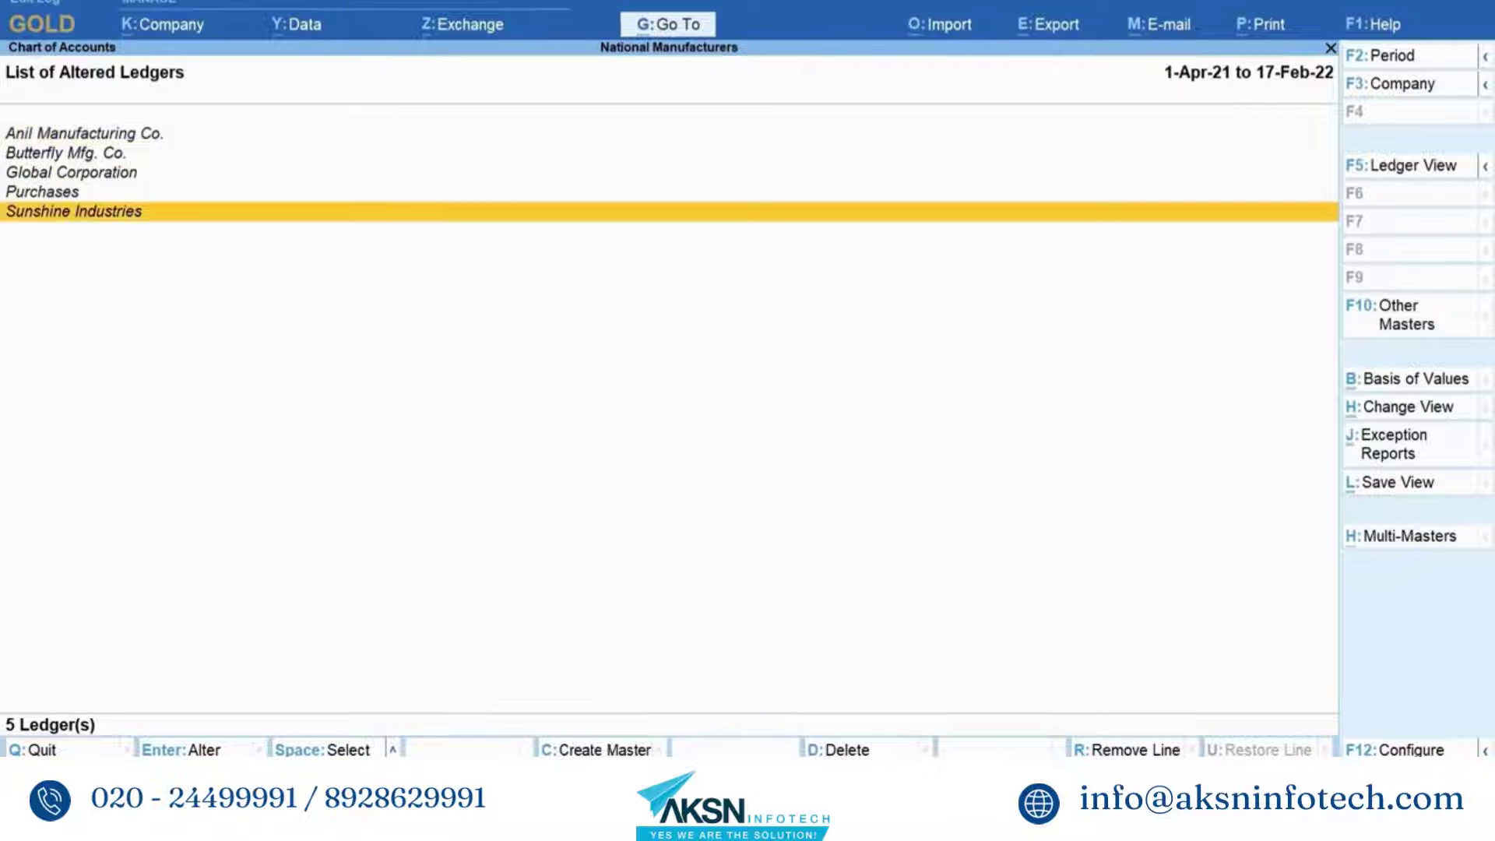
pyautogui.press('Up')
pyautogui.press('Up')
pyautogui.press('Up')
pyautogui.press('Up')
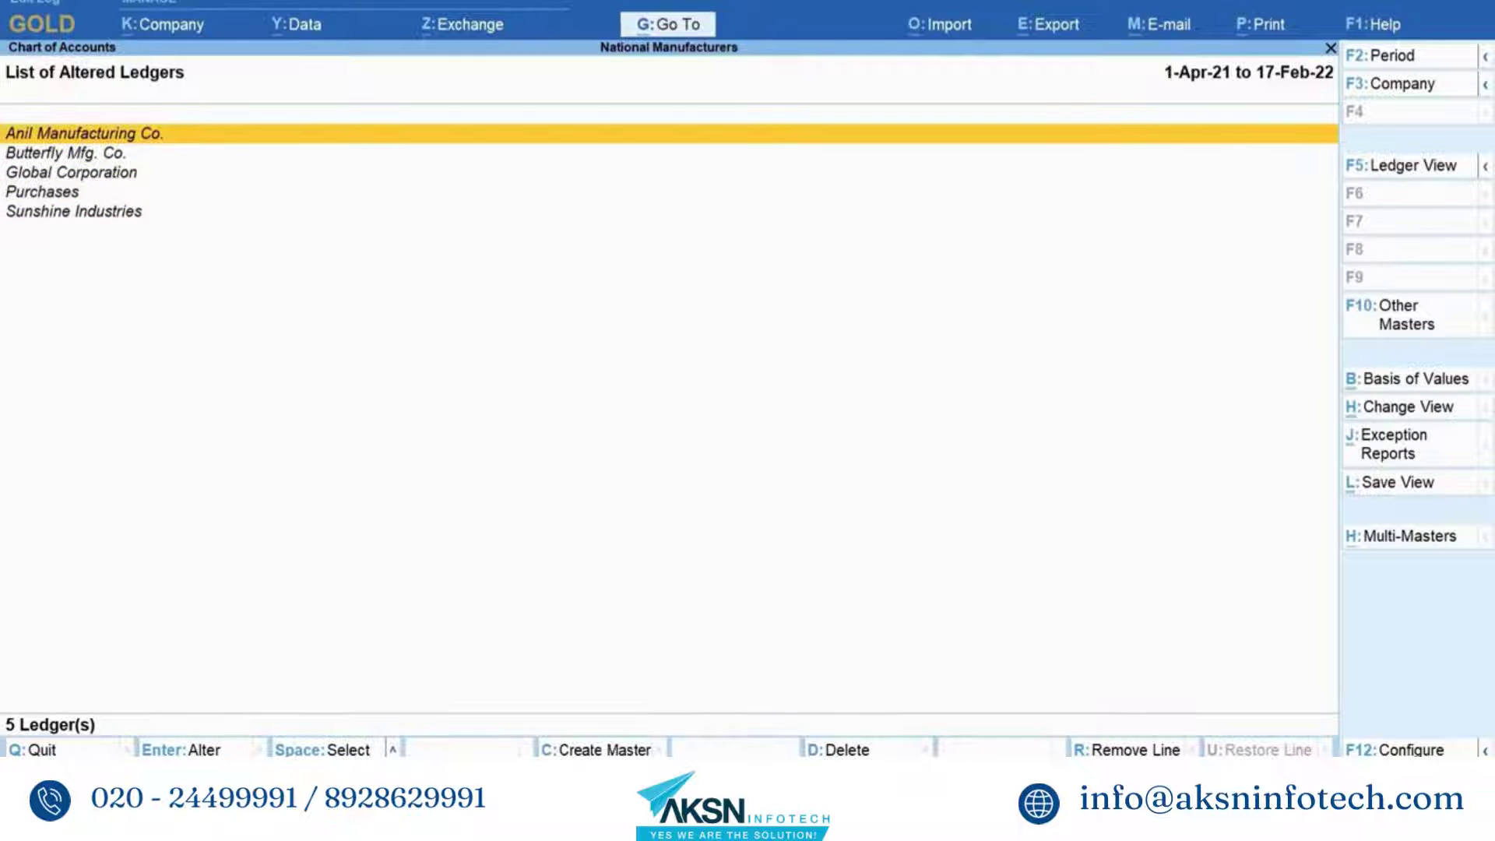
pyautogui.press('Return')
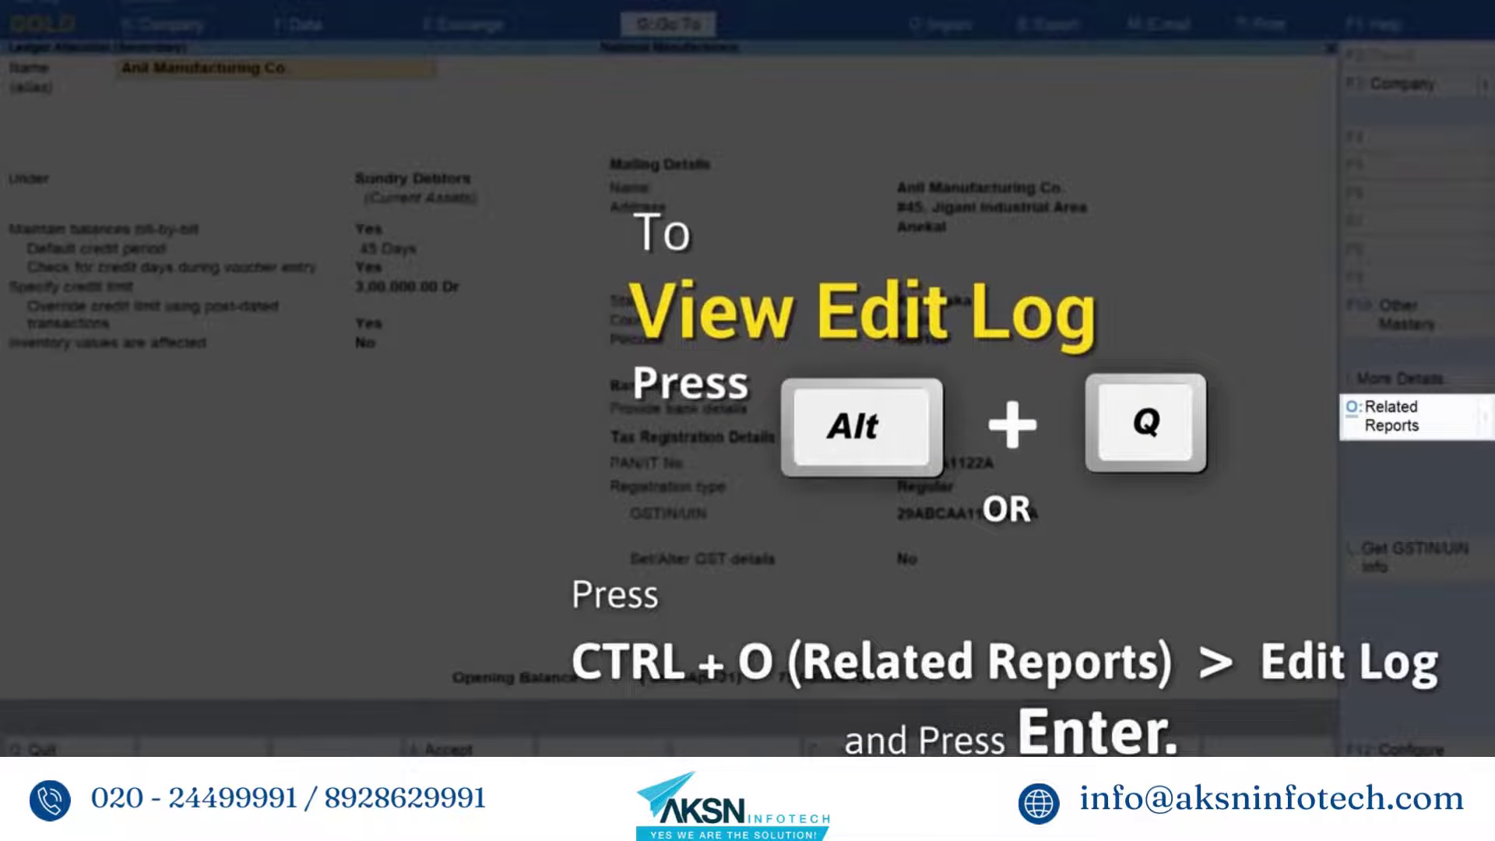
pyautogui.hotkey('alt', 'q')
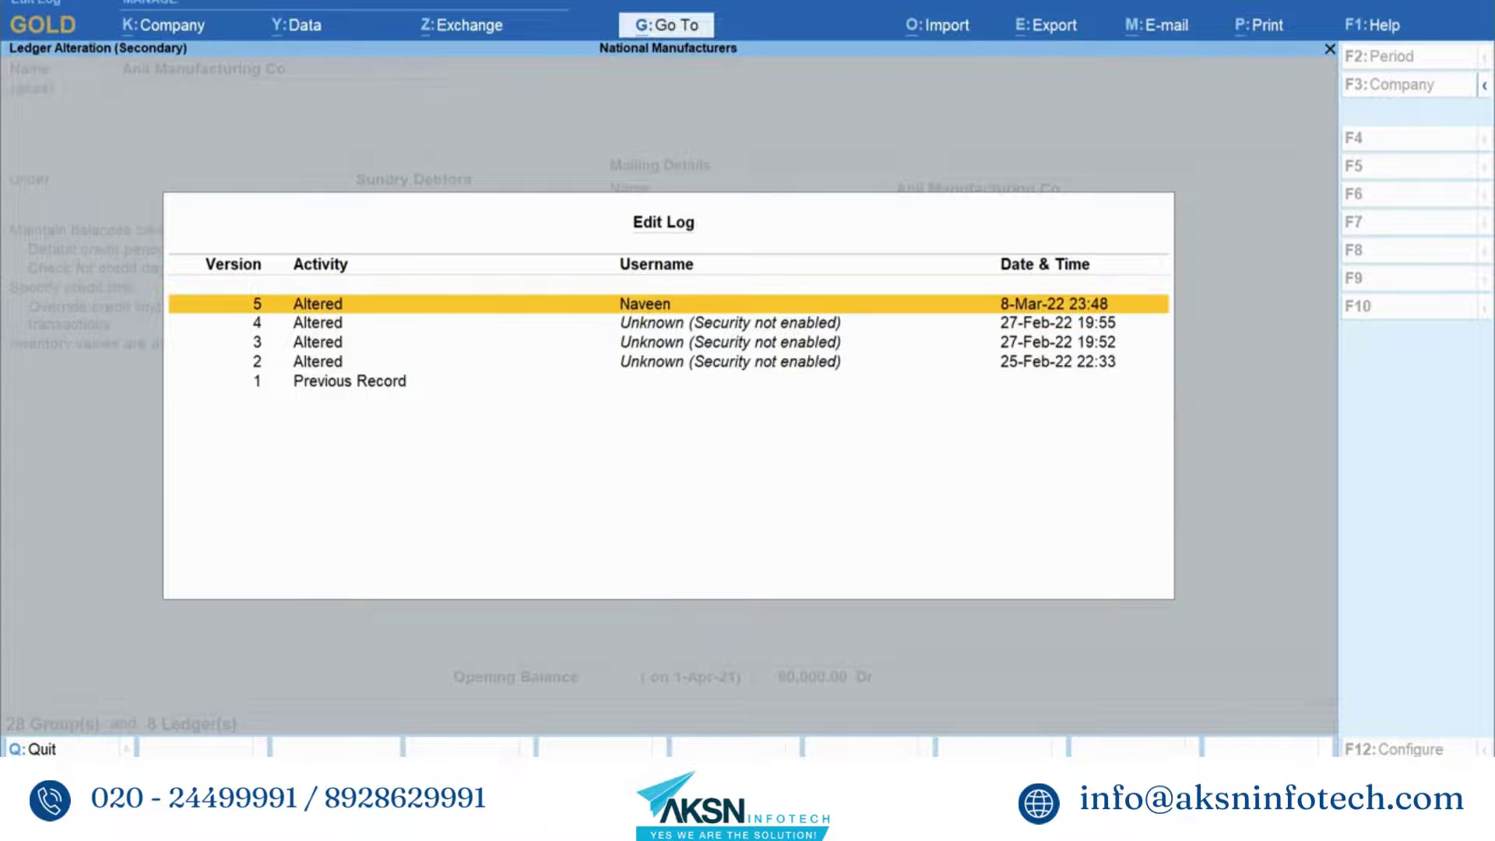
# - Show the ledger's version 4–5 differences (Credit Limit 3,00,000 to 4,00,000) and its comparison settings
pyautogui.press('Return')
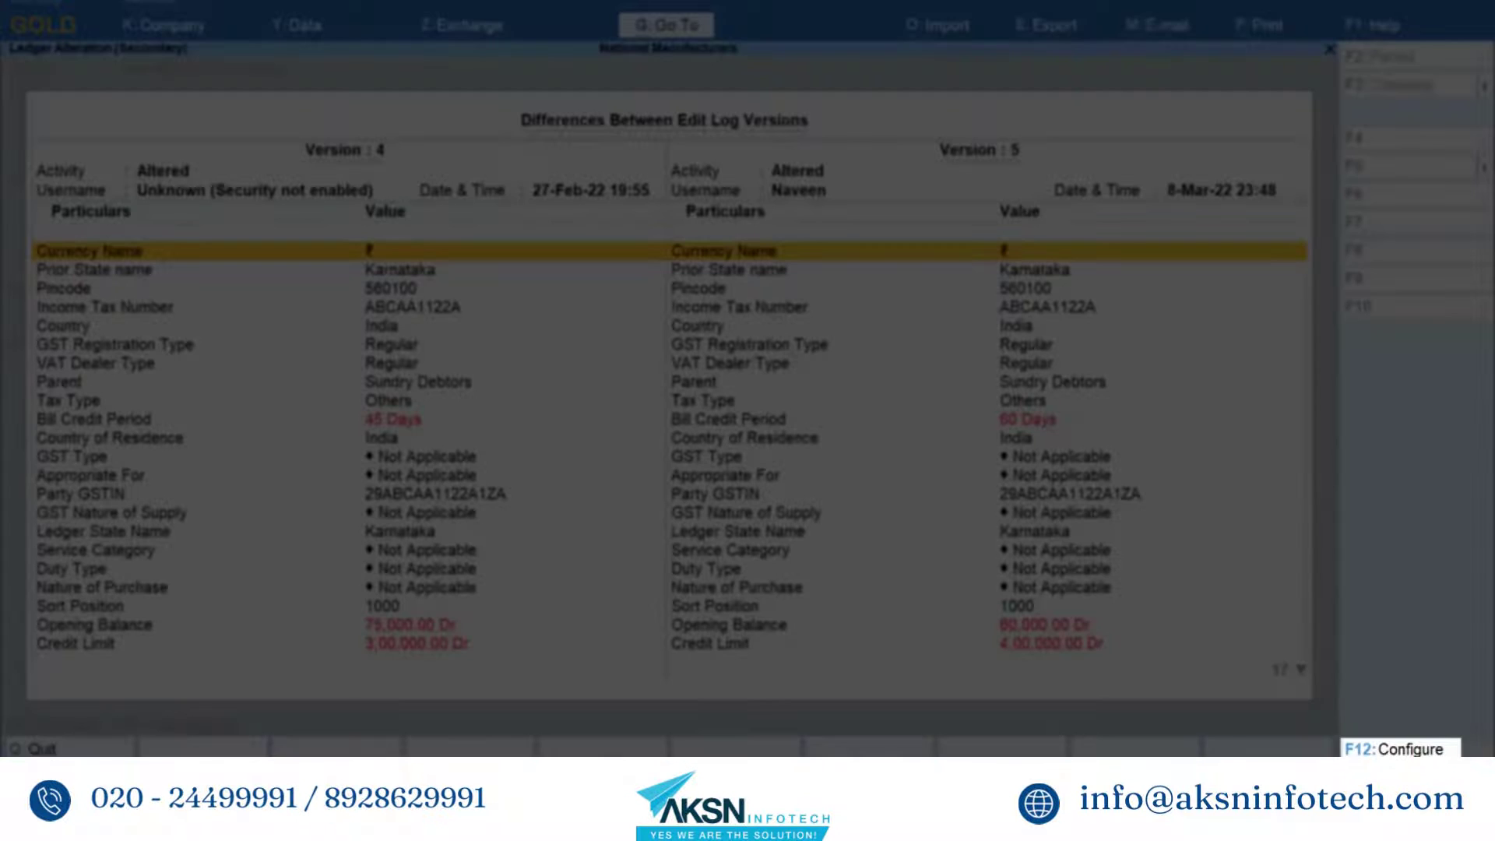
pyautogui.press('F12')
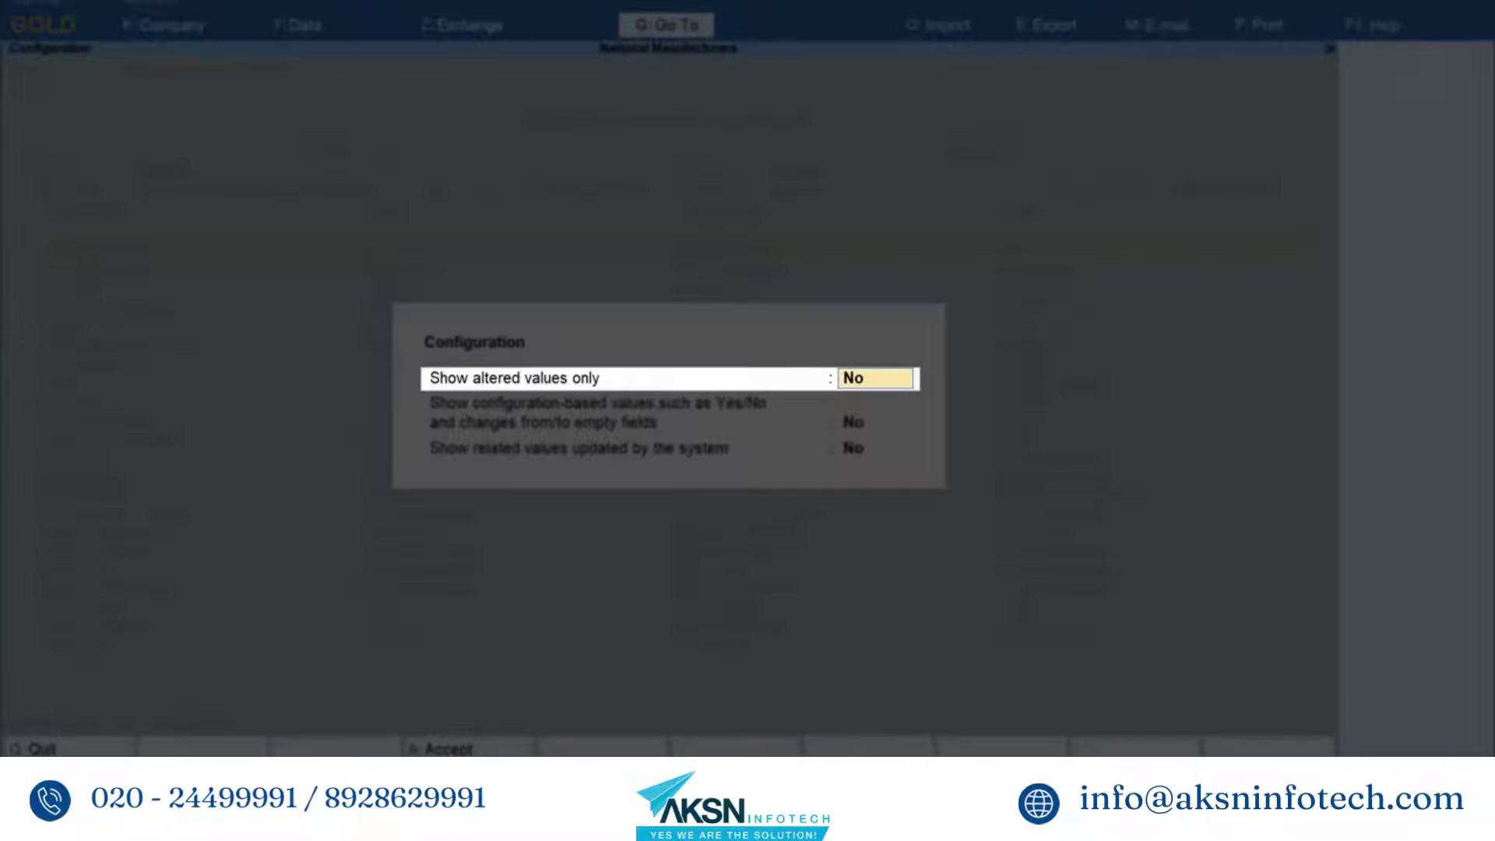
# - Set Show altered values only to Yes, accept it, and bring the comparison configuration back up
pyautogui.write('Yes')
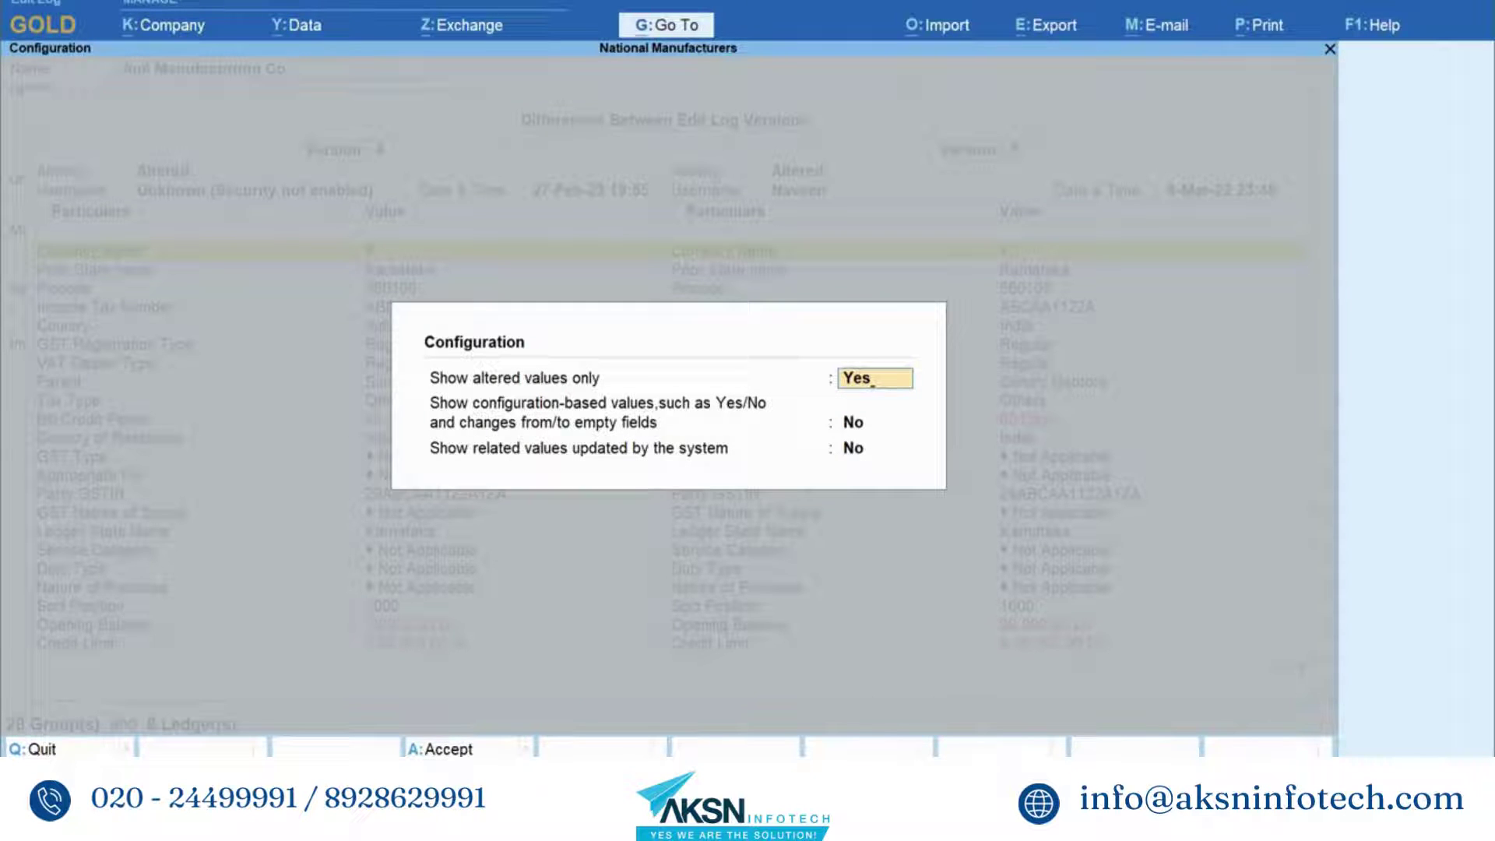
pyautogui.press('ctrl')
pyautogui.hotkey('ctrl', 'a')
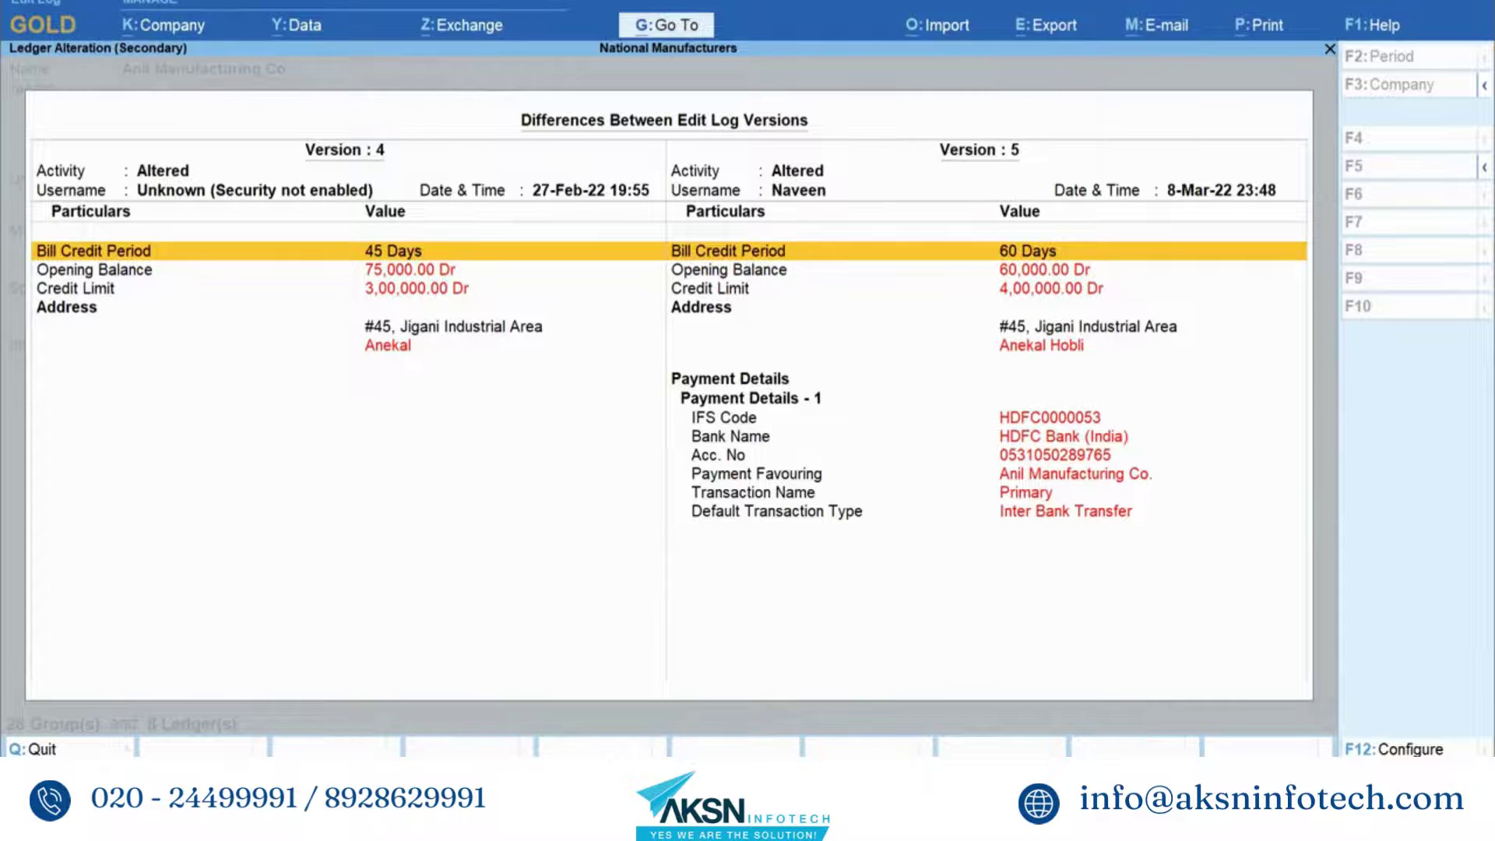
pyautogui.press('F12')
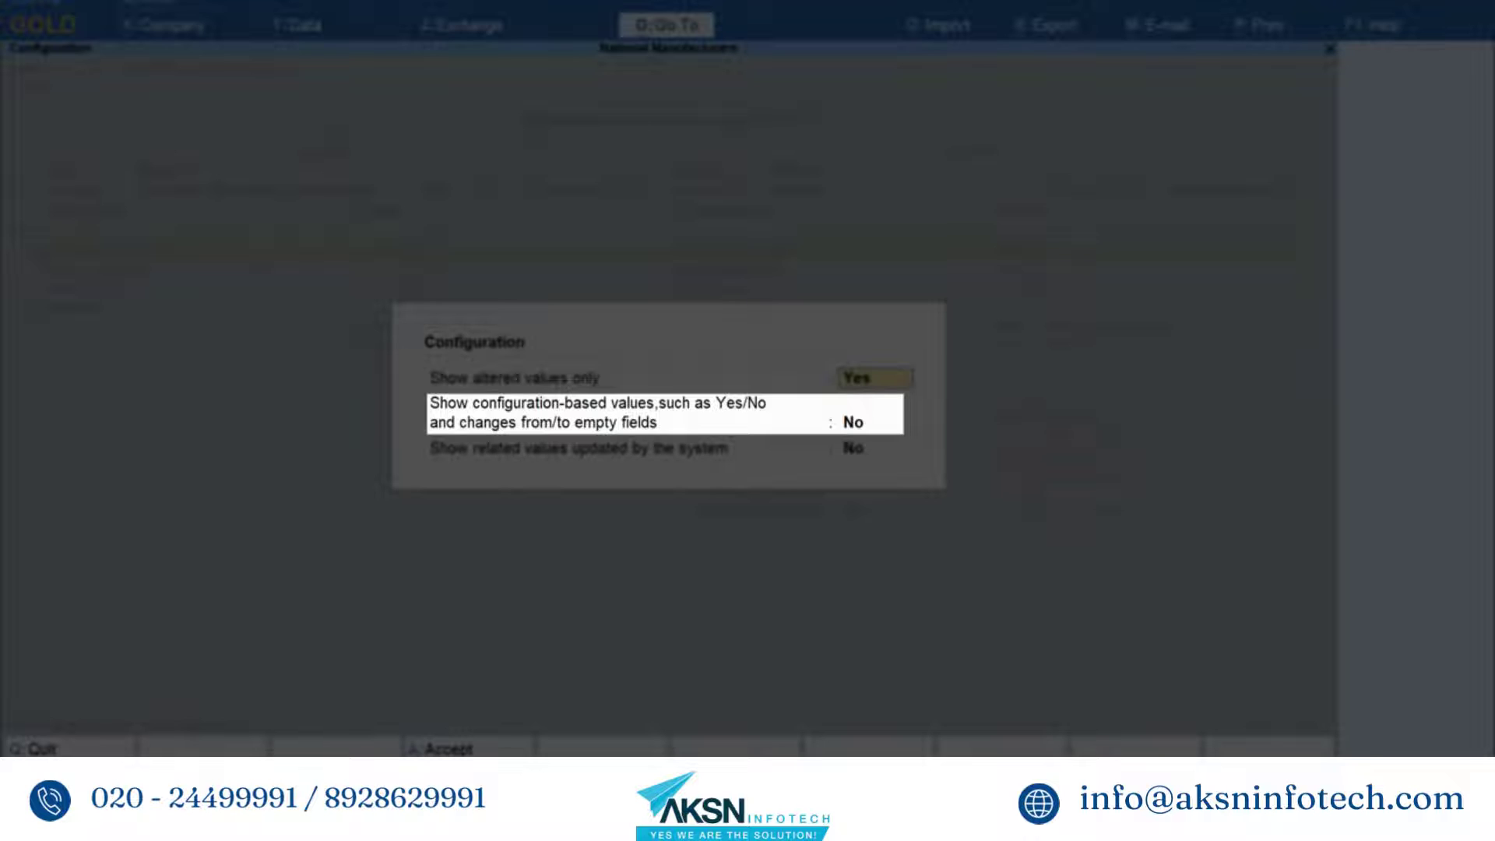
# - Set Show configuration-based values and Show related values updated by the system to Yes, then accept
pyautogui.press('Return')
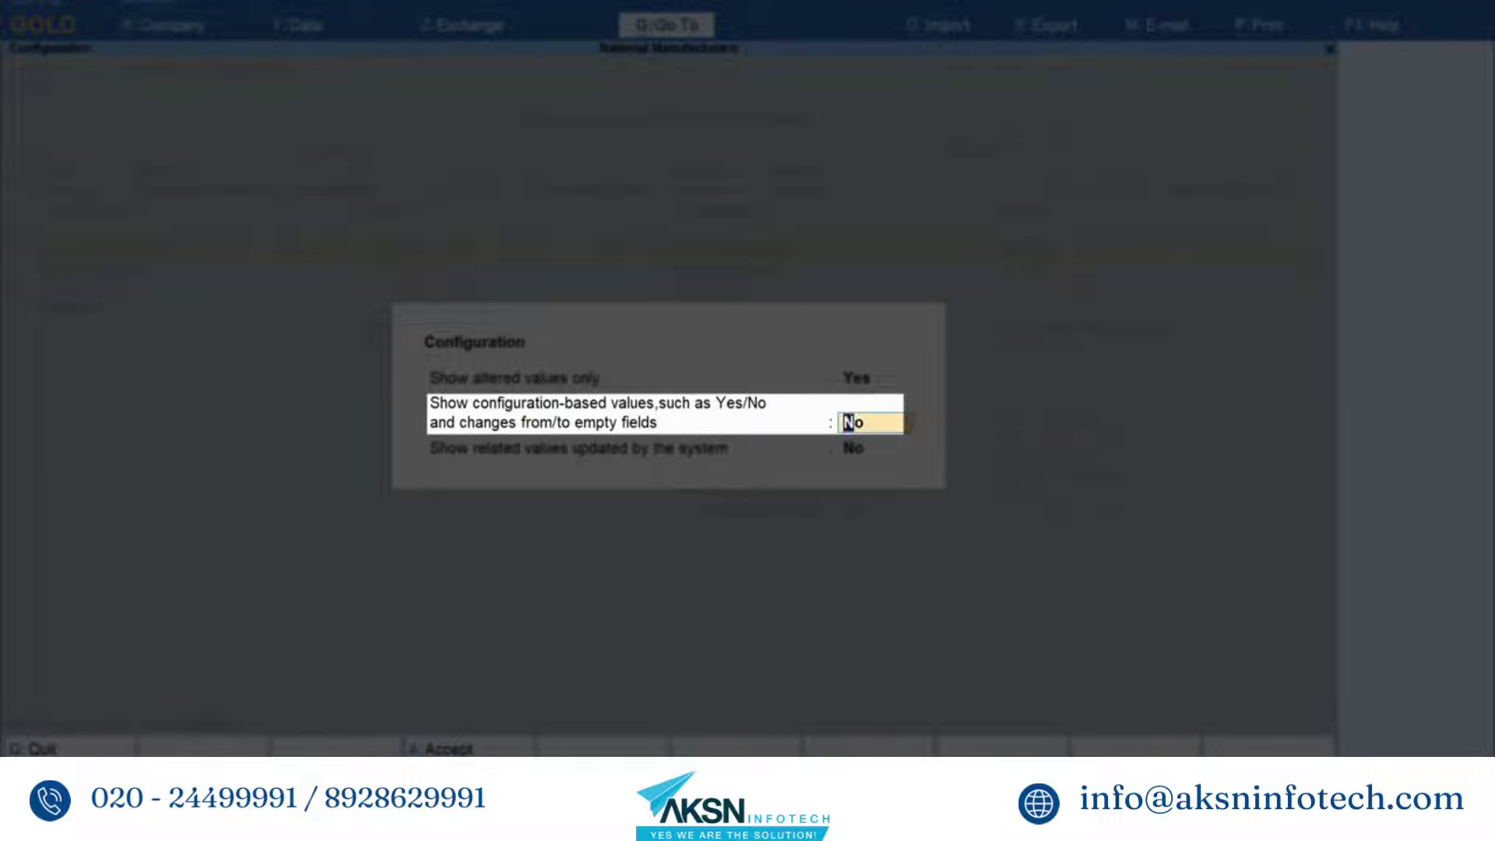
pyautogui.write('Yes')
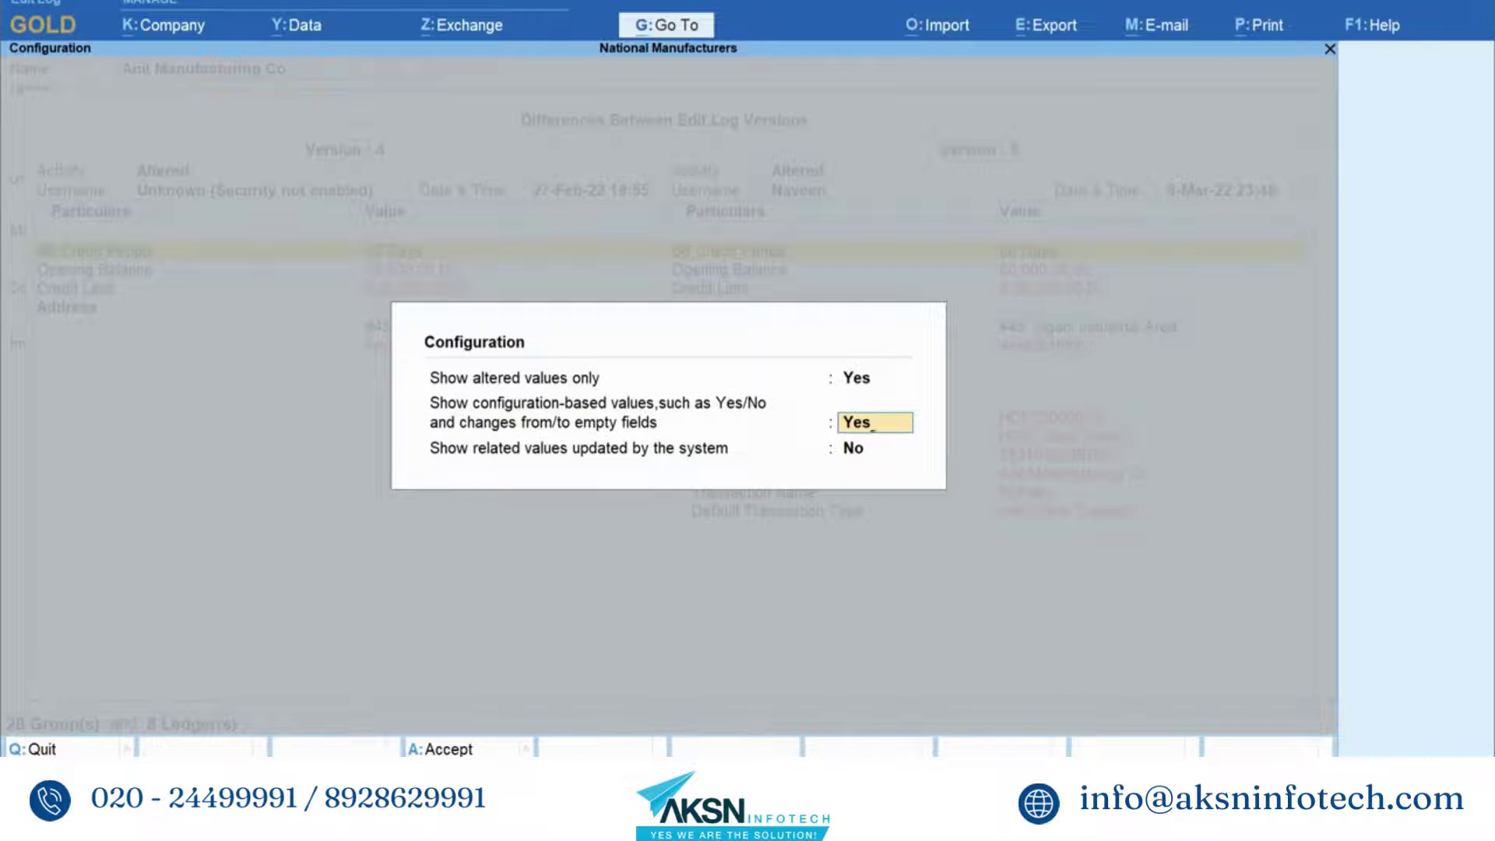
pyautogui.press('Return')
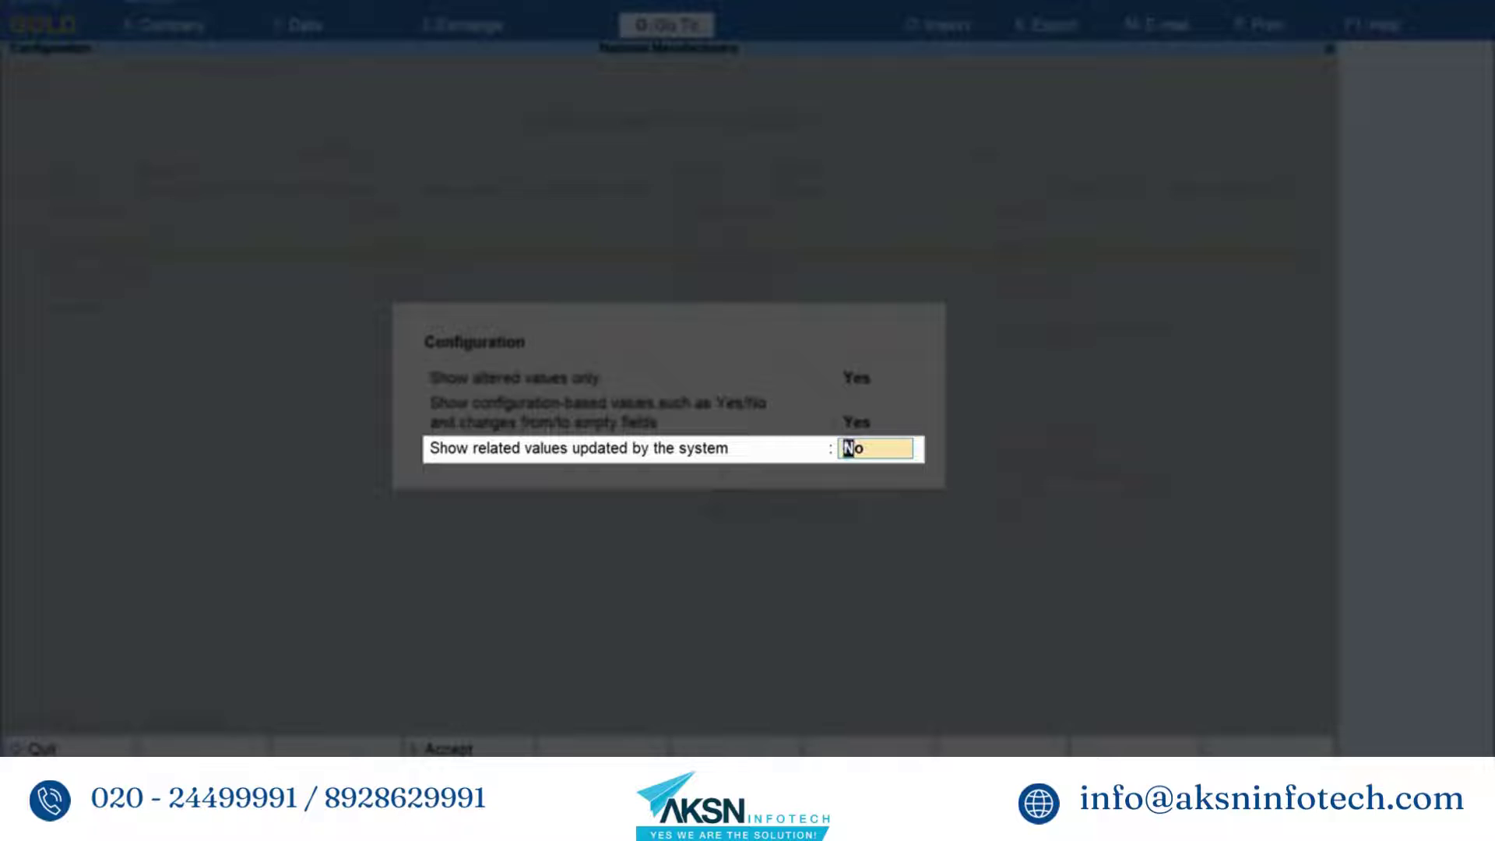
pyautogui.write('Yes')
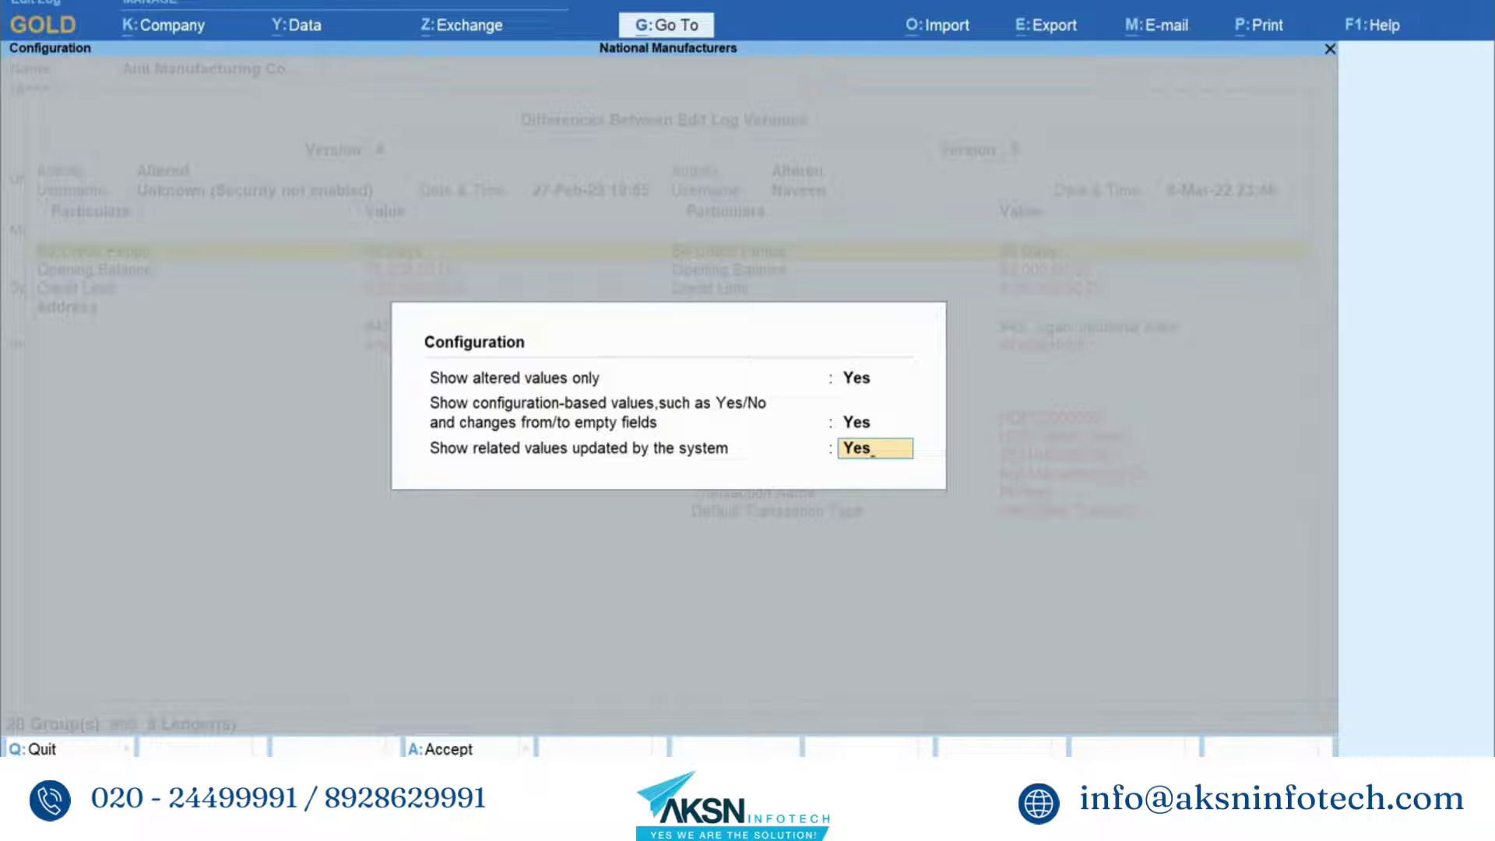
pyautogui.press('Return')
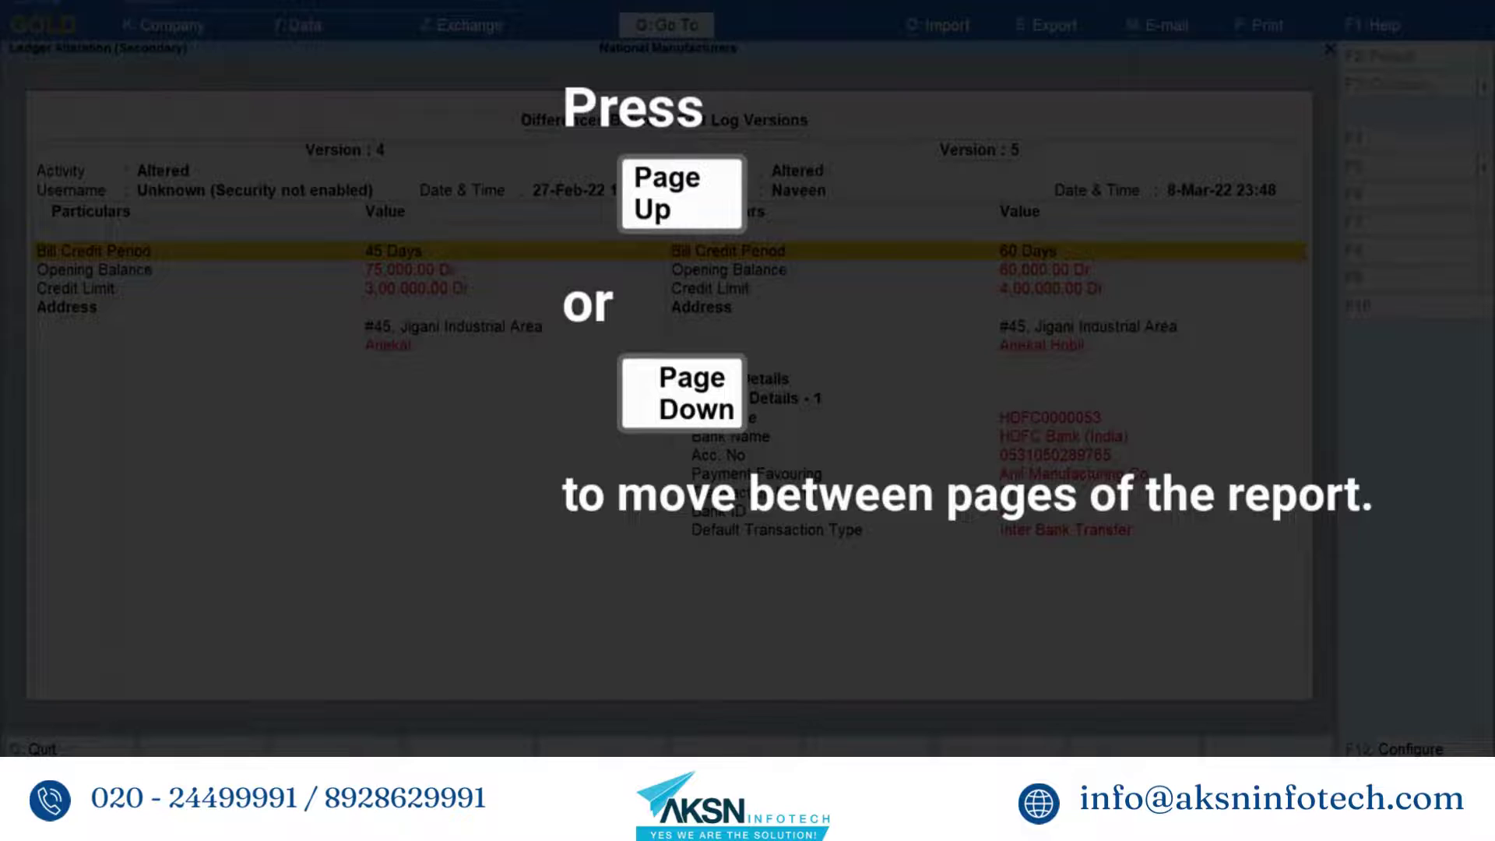
# - Switch the comparison to condensed and back to detailed view, then collapse and re-expand Payment Details
pyautogui.hotkey('alt', 'F5')
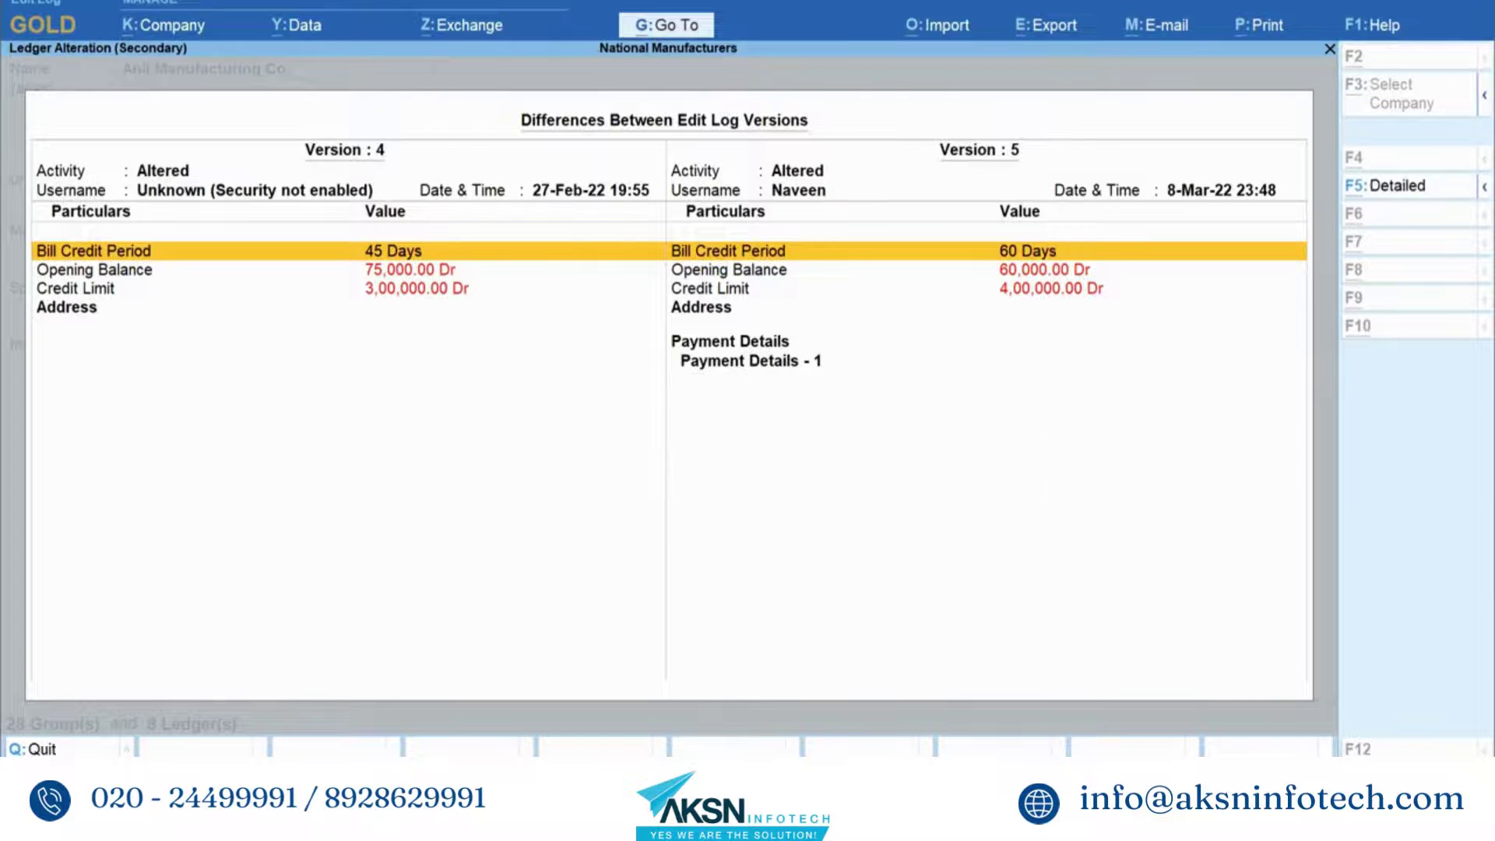
pyautogui.hotkey('alt', 'F5')
pyautogui.press('Down')
pyautogui.press('Down')
pyautogui.press('Down')
pyautogui.press('Down')
pyautogui.press('Down')
pyautogui.press('Down')
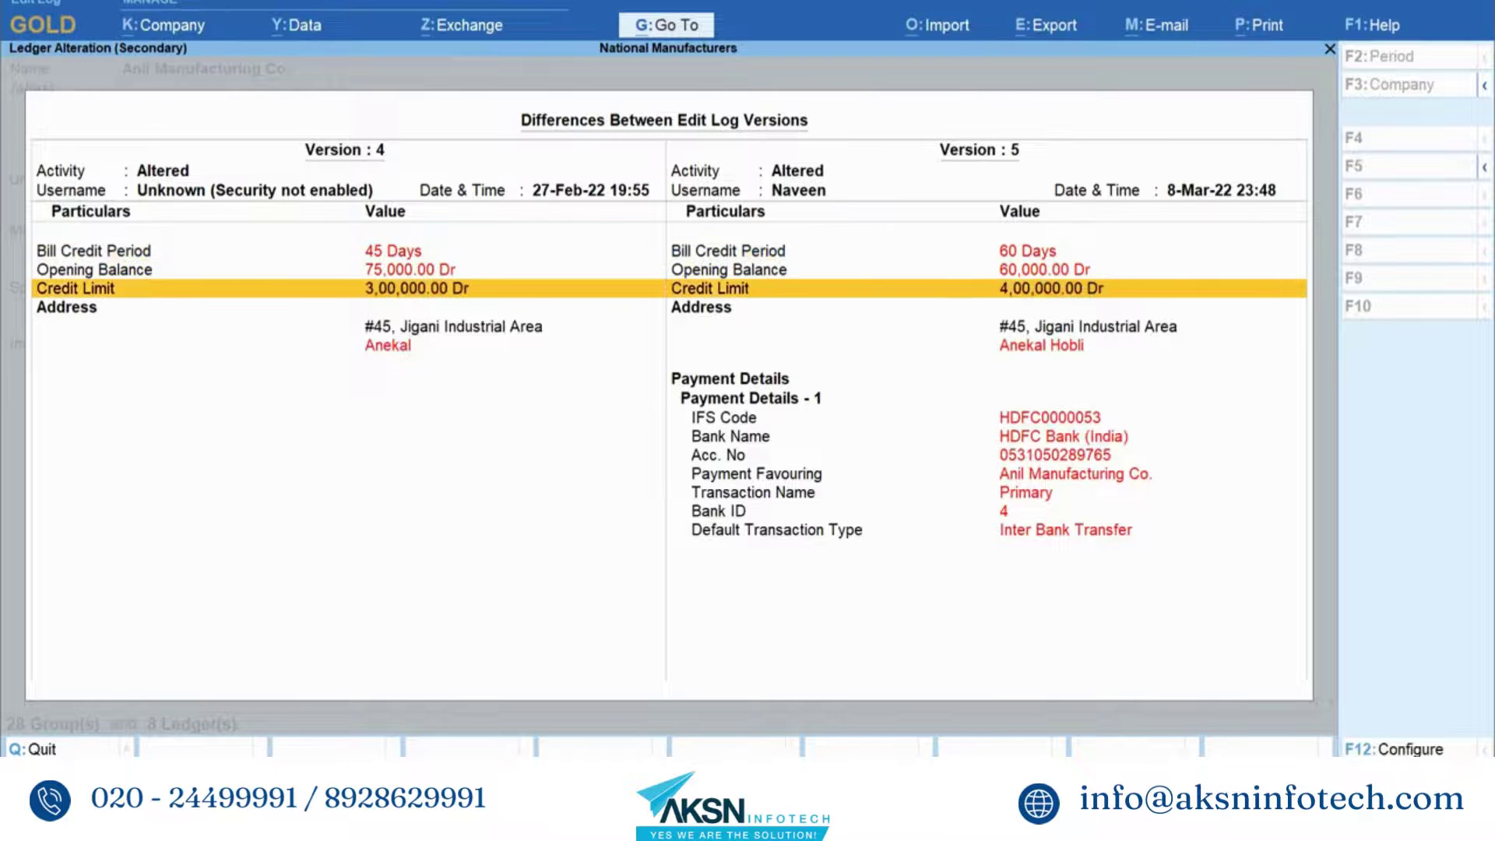
pyautogui.hotkey('shift', 'Return')
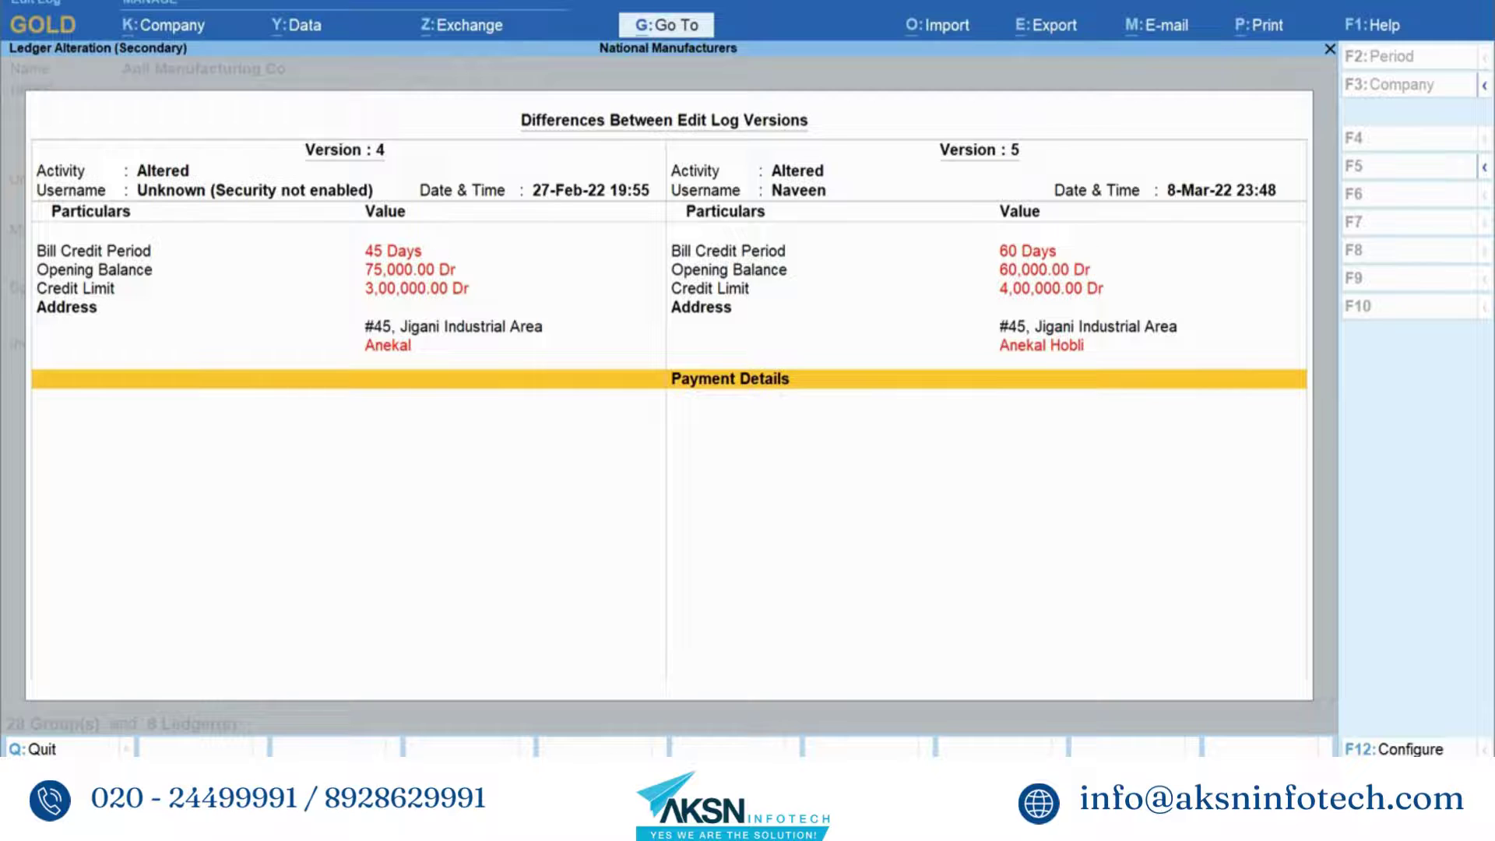
pyautogui.hotkey('shift', 'Return')
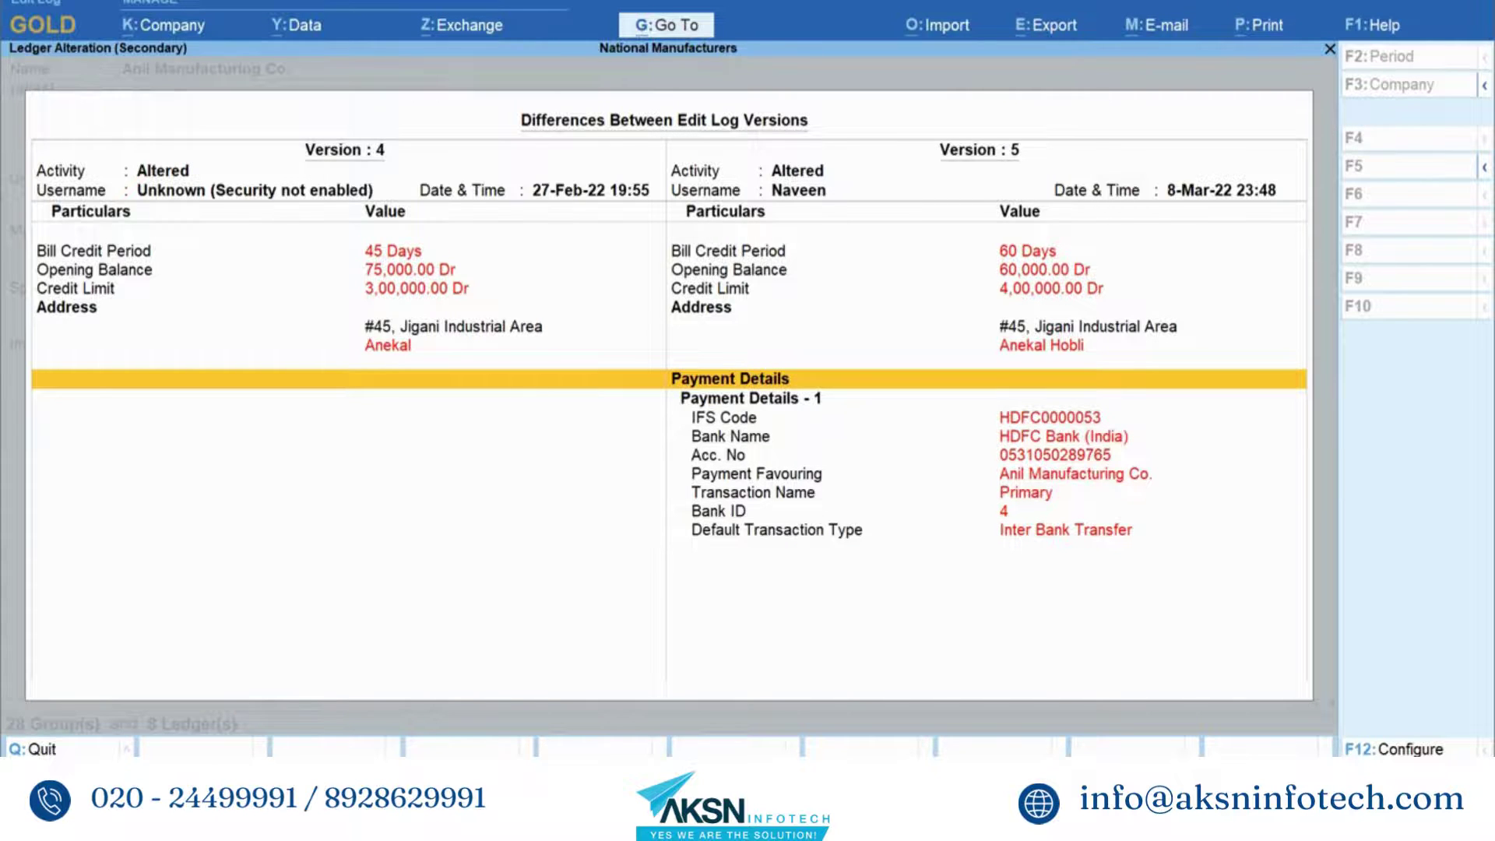
# - Page through the edit log version comparisons to reach Version 2 vs 3
pyautogui.press('pageup')
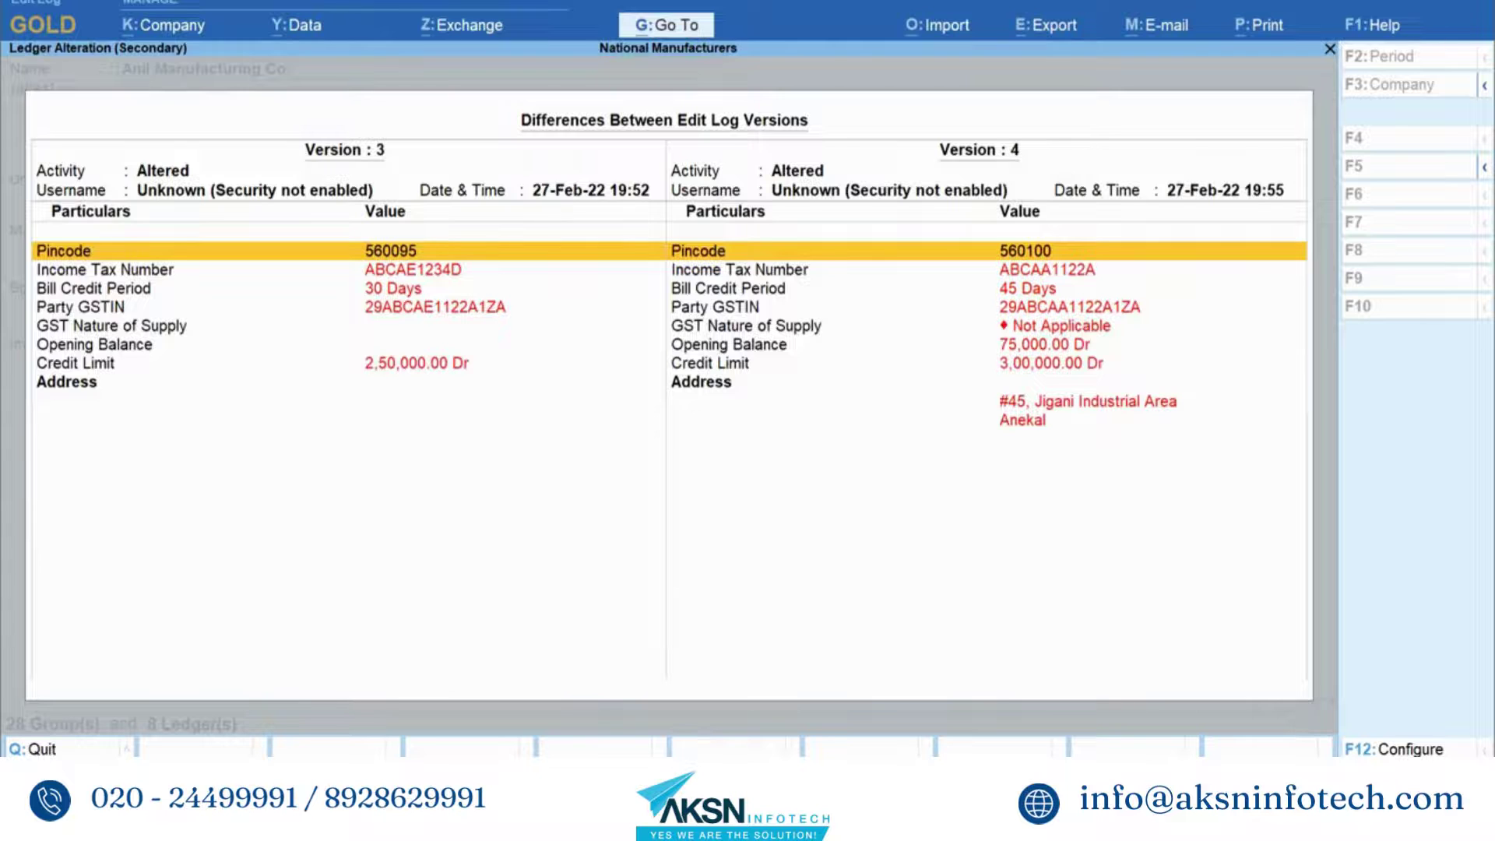
pyautogui.press('pageup')
pyautogui.press('pageup')
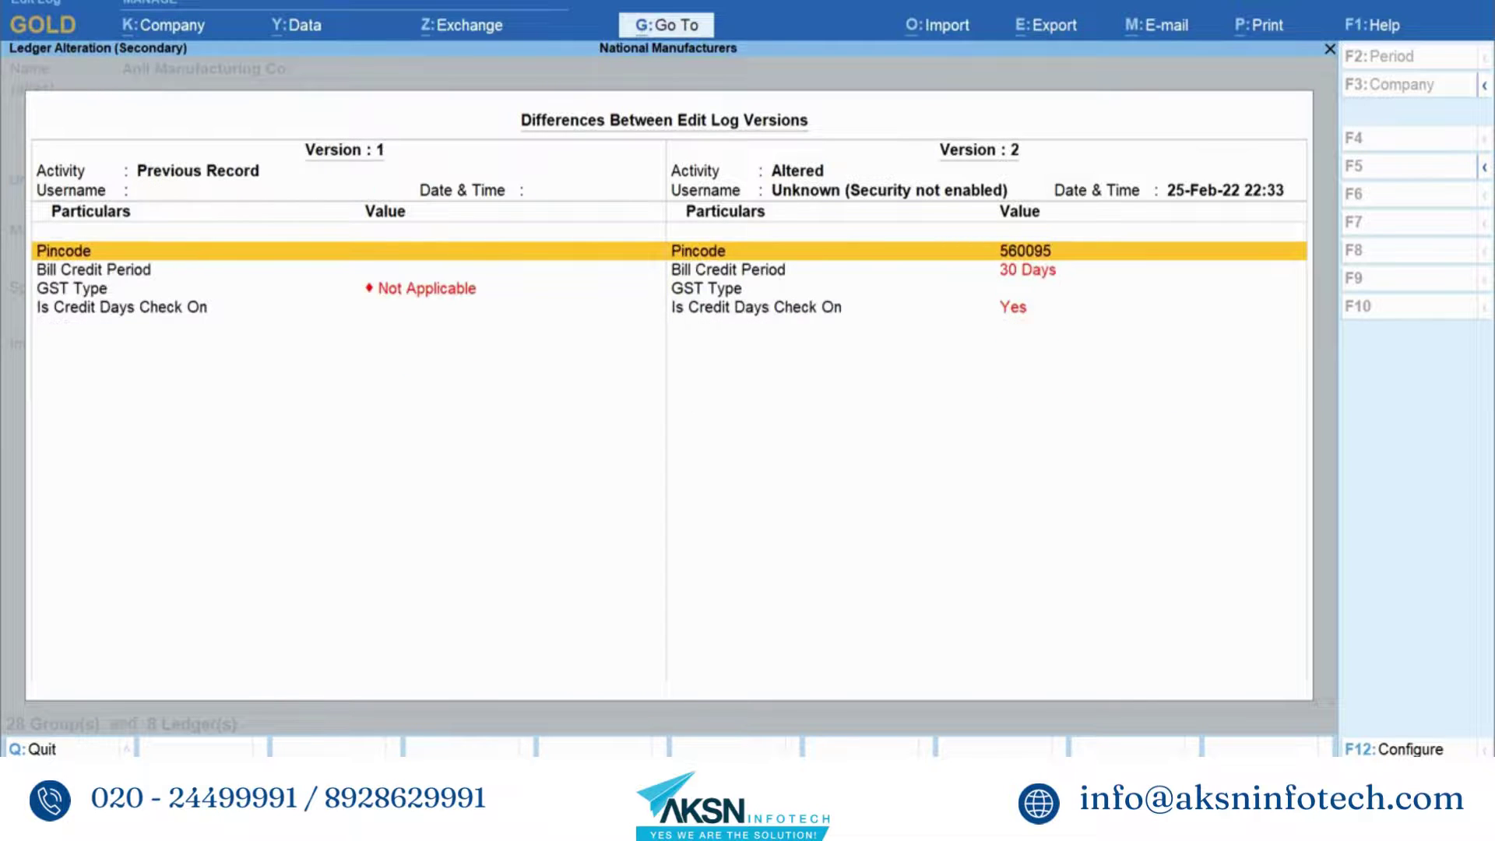
pyautogui.press('pagedown')
pyautogui.press('pagedown')
pyautogui.press('pagedown')
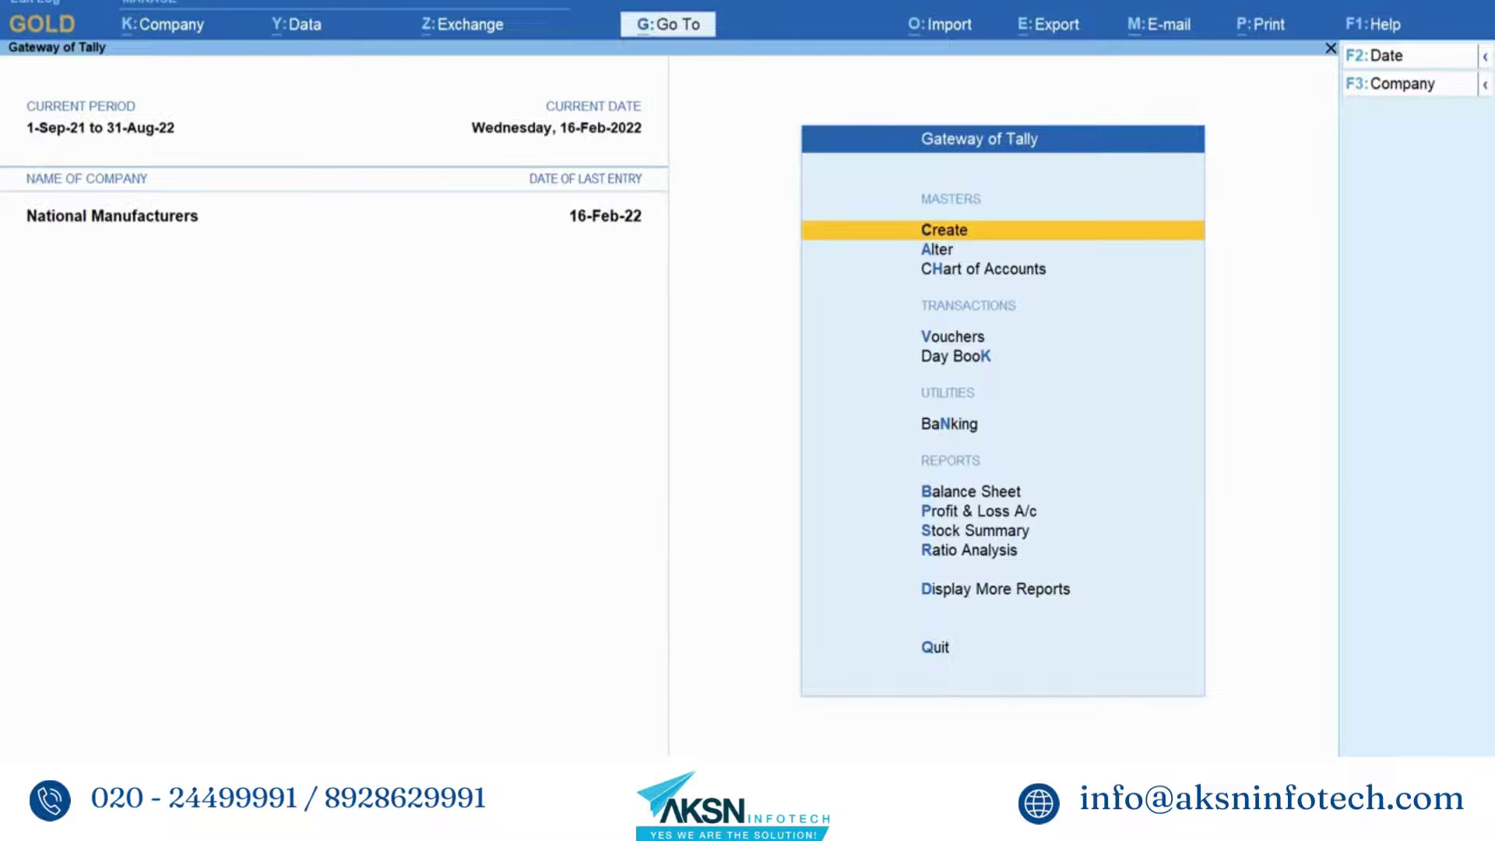
# - Bring up the company-level options menu with Alt+K from the Gateway of Tally
pyautogui.hotkey('alt', 'k')
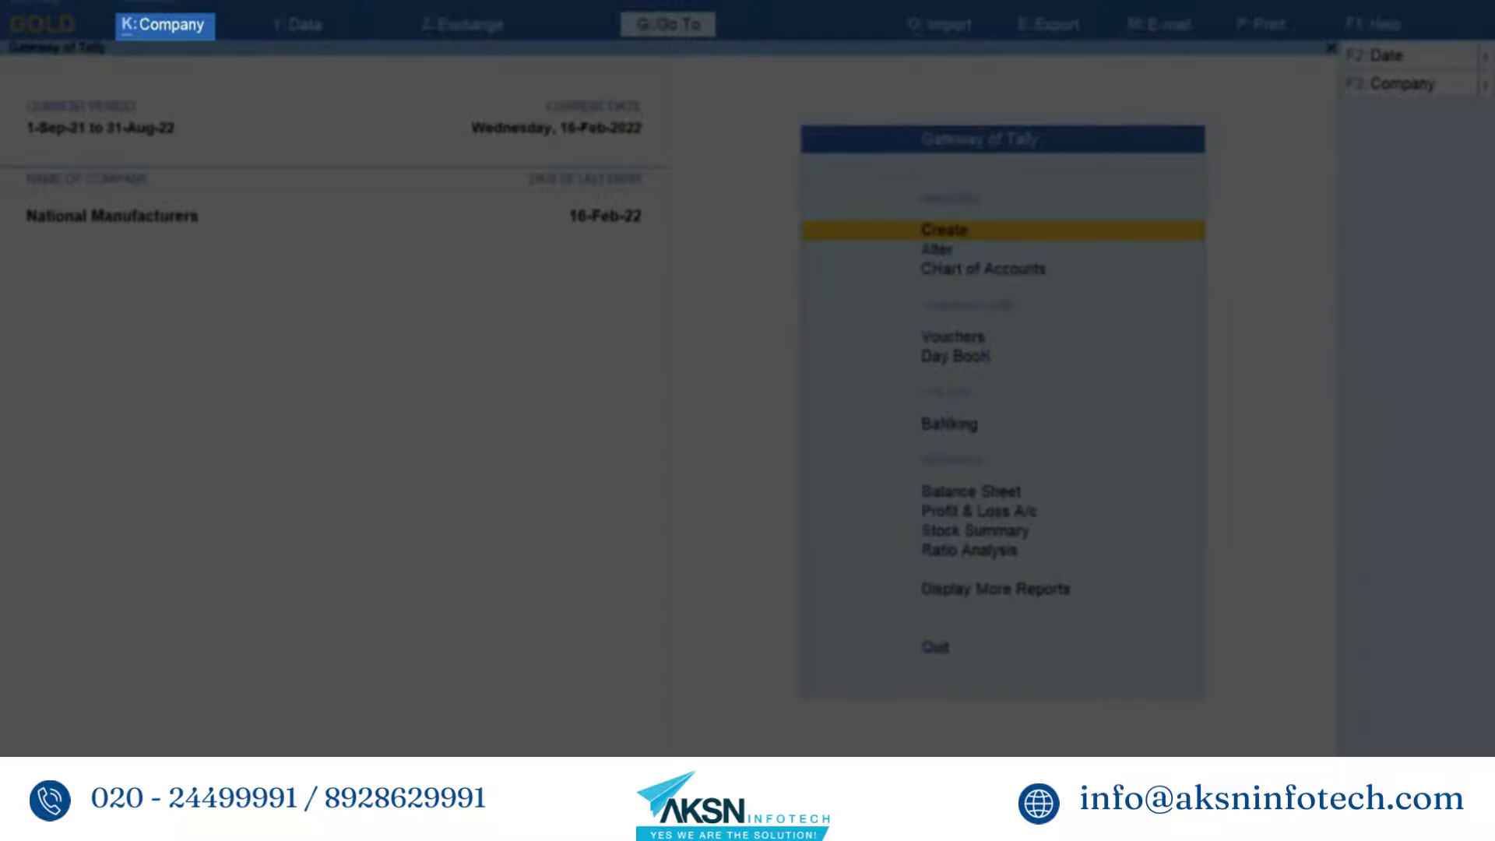
pyautogui.hotkey('alt', 'k')
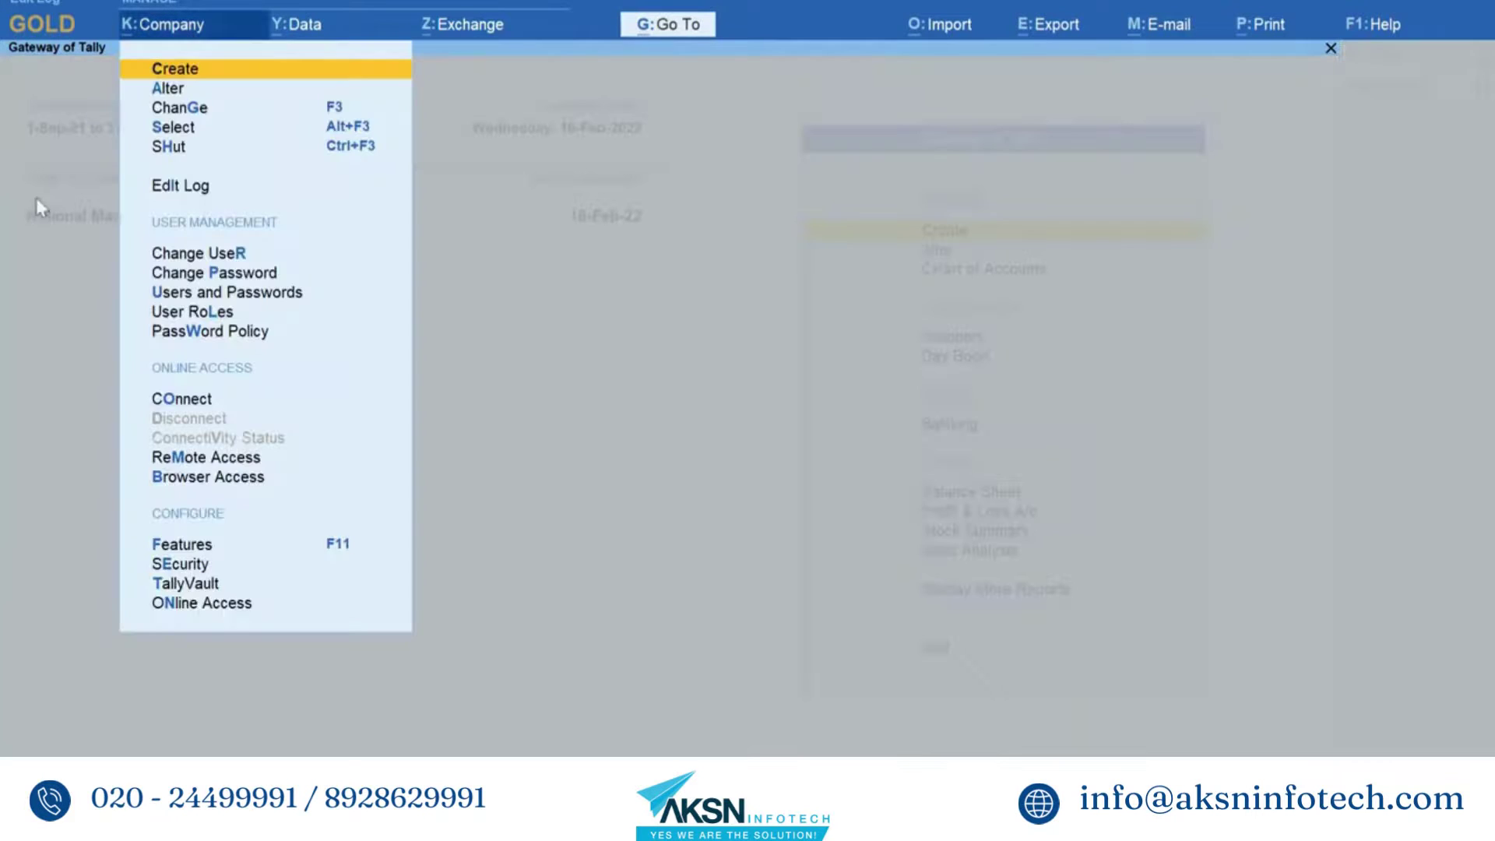
pyautogui.press('Down')
pyautogui.press('Down')
pyautogui.press('Down')
pyautogui.press('Down')
pyautogui.press('Down')
pyautogui.press('Return')
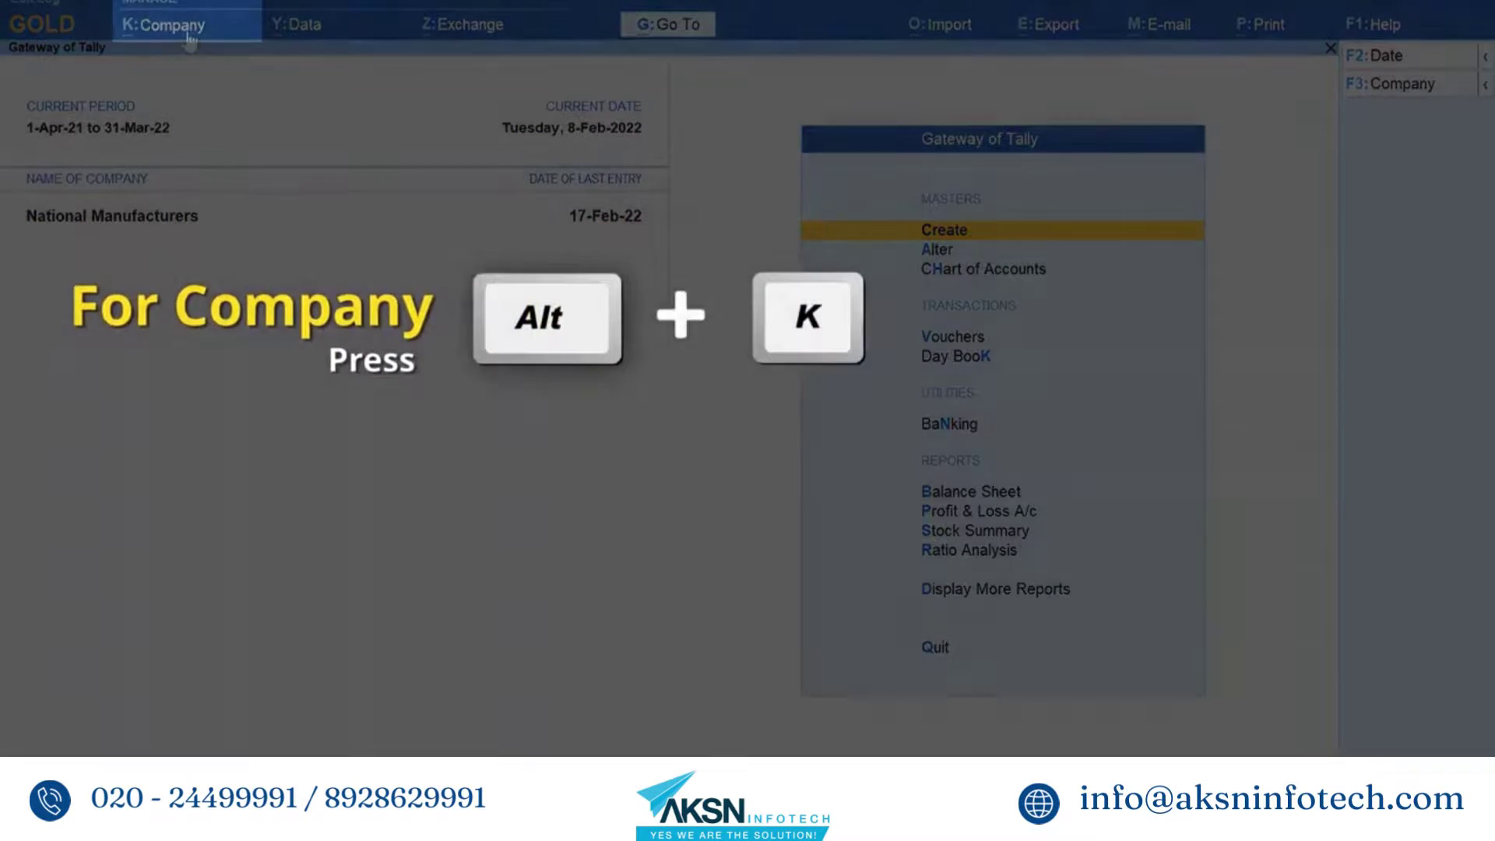
# - Set Control User Access to Company Data to Yes in the Security settings
pyautogui.click(190, 31)
pyautogui.press('Down')
pyautogui.press('Down')
pyautogui.press('Down')
pyautogui.press('Down')
pyautogui.press('Down')
pyautogui.press('Down')
pyautogui.press('Down')
pyautogui.press('Down')
pyautogui.press('Down')
pyautogui.press('Down')
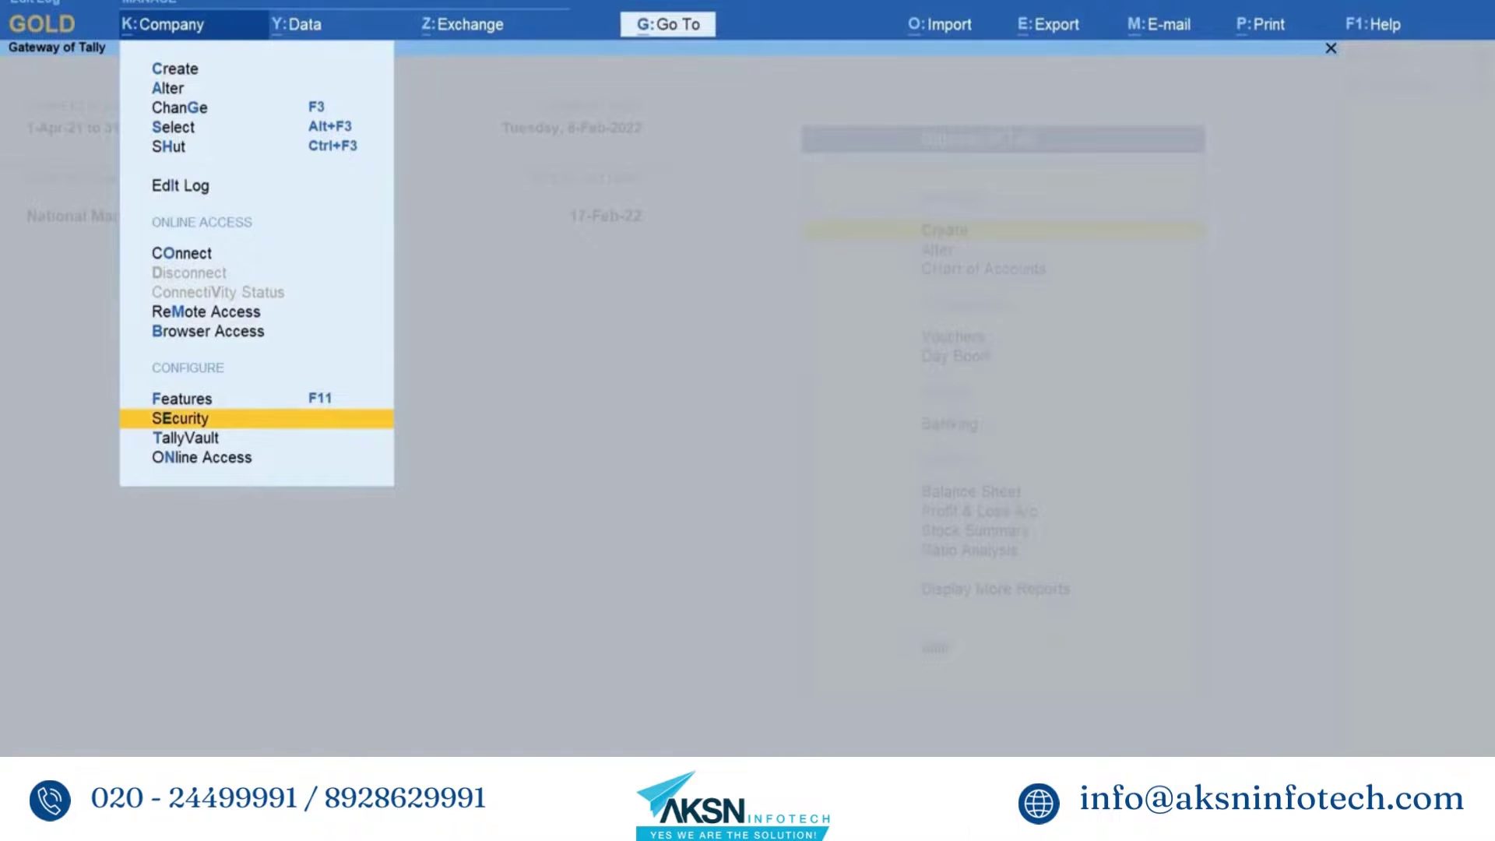
pyautogui.press('Return')
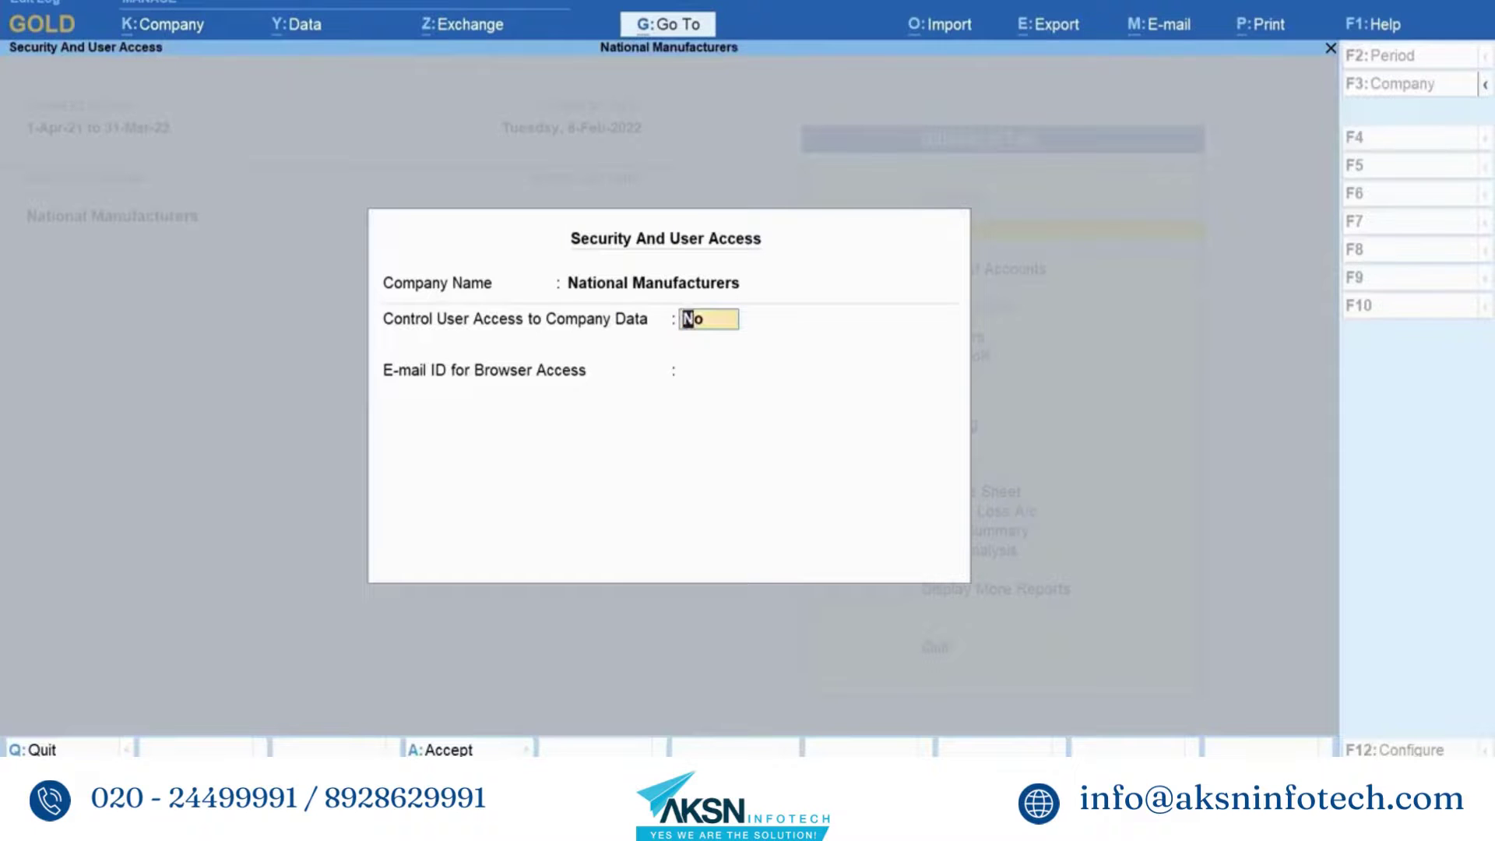
pyautogui.press('y')
pyautogui.press('Return')
# - Enter the administrator username and password, and repeat the password to confirm
pyautogui.write('admin')
pyautogui.press('Return')
pyautogui.write('admin')
pyautogui.press('Return')
pyautogui.write('admin')
pyautogui.press('Return')
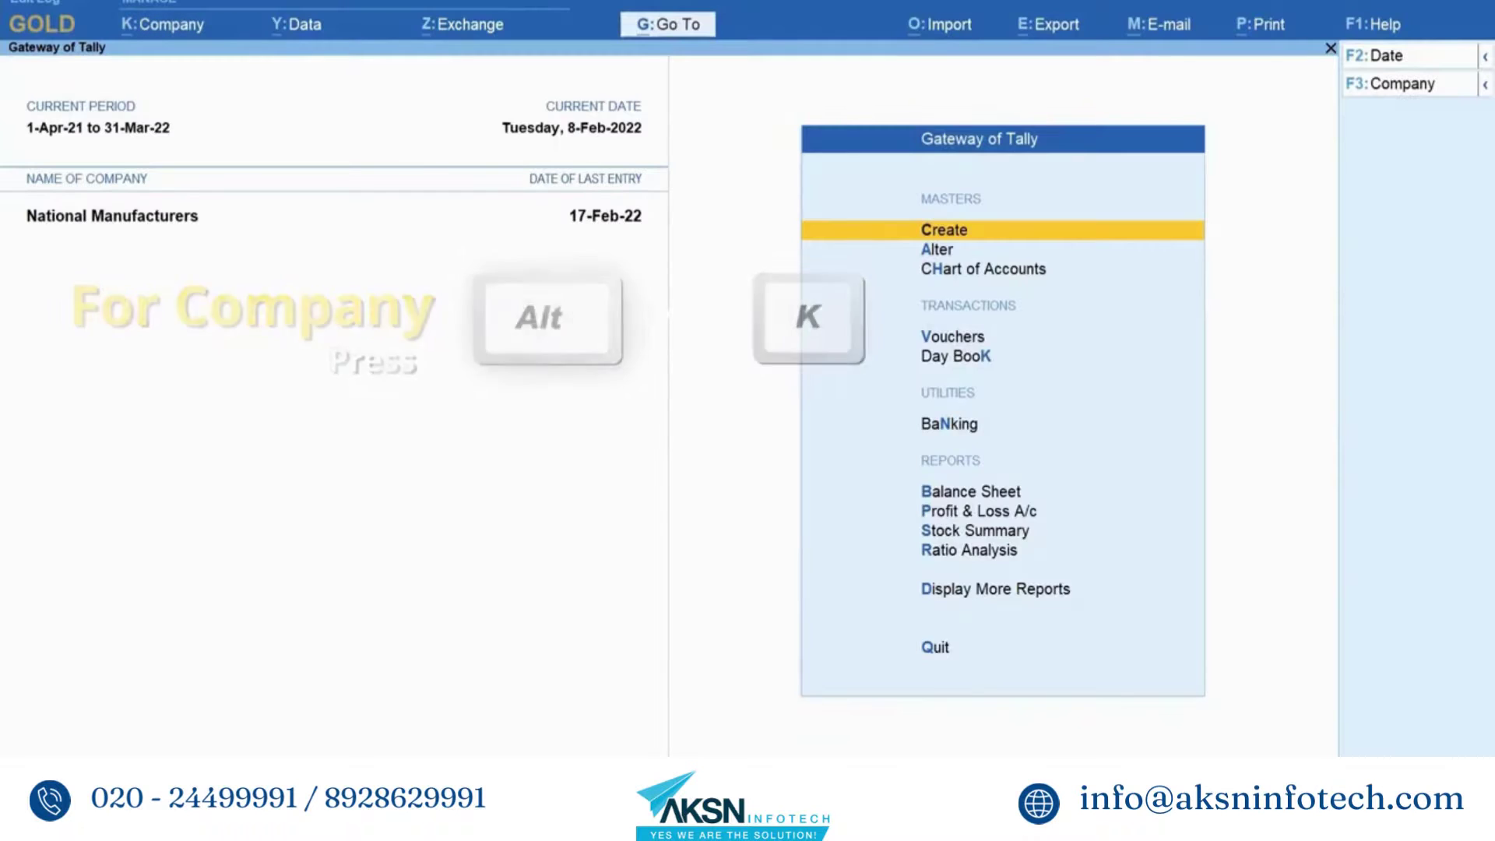
# - Open the Data Entry security level under User Roles and reach its disallowed facilities list
pyautogui.hotkey('alt', 'k')
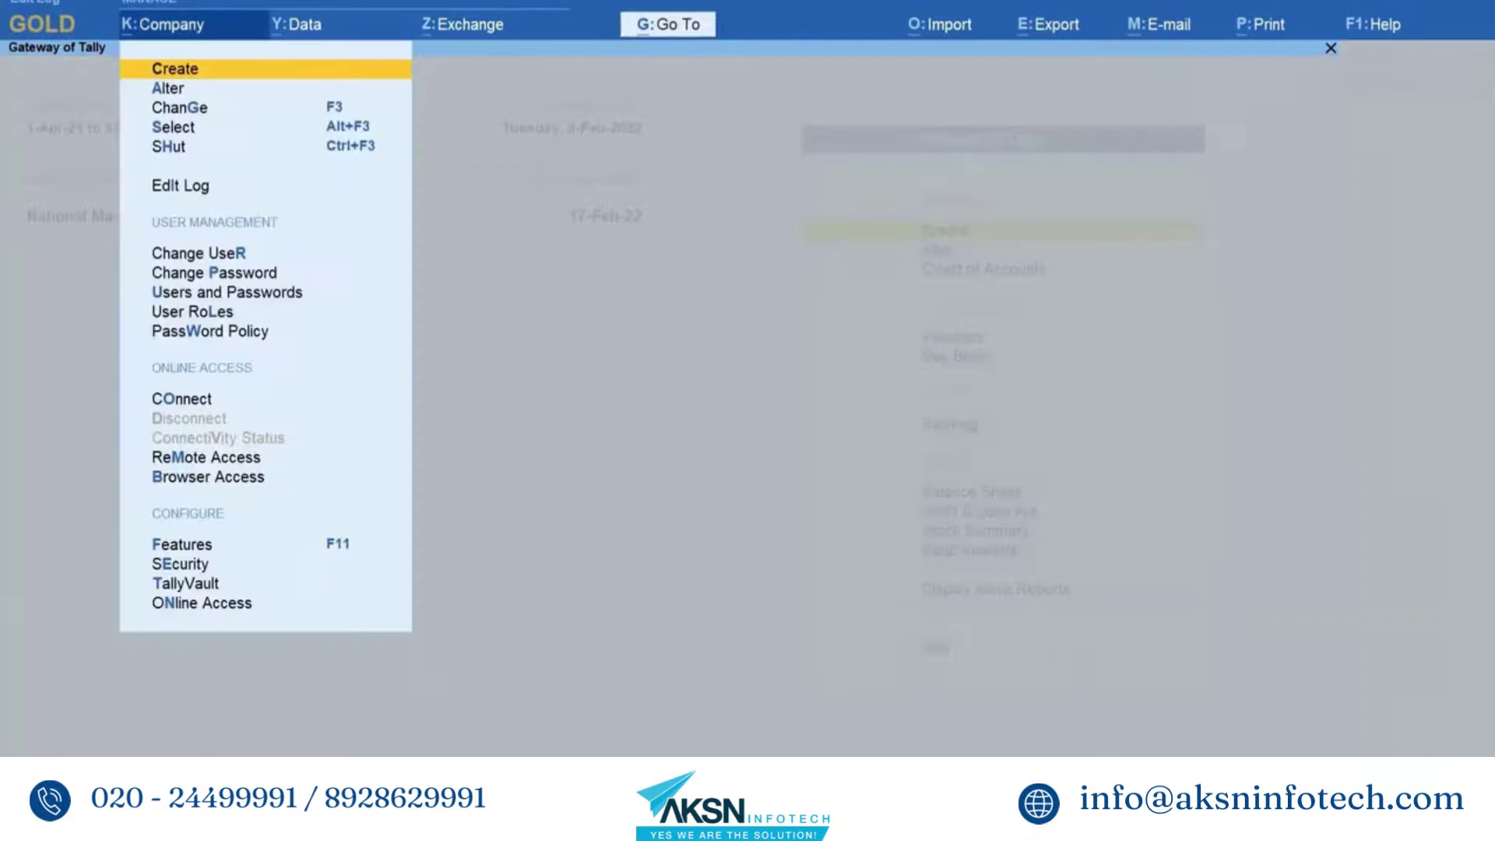
pyautogui.press('Down')
pyautogui.press('Down')
pyautogui.press('Down')
pyautogui.press('Down')
pyautogui.press('Down')
pyautogui.press('Down')
pyautogui.press('Down')
pyautogui.press('Down')
pyautogui.press('Down')
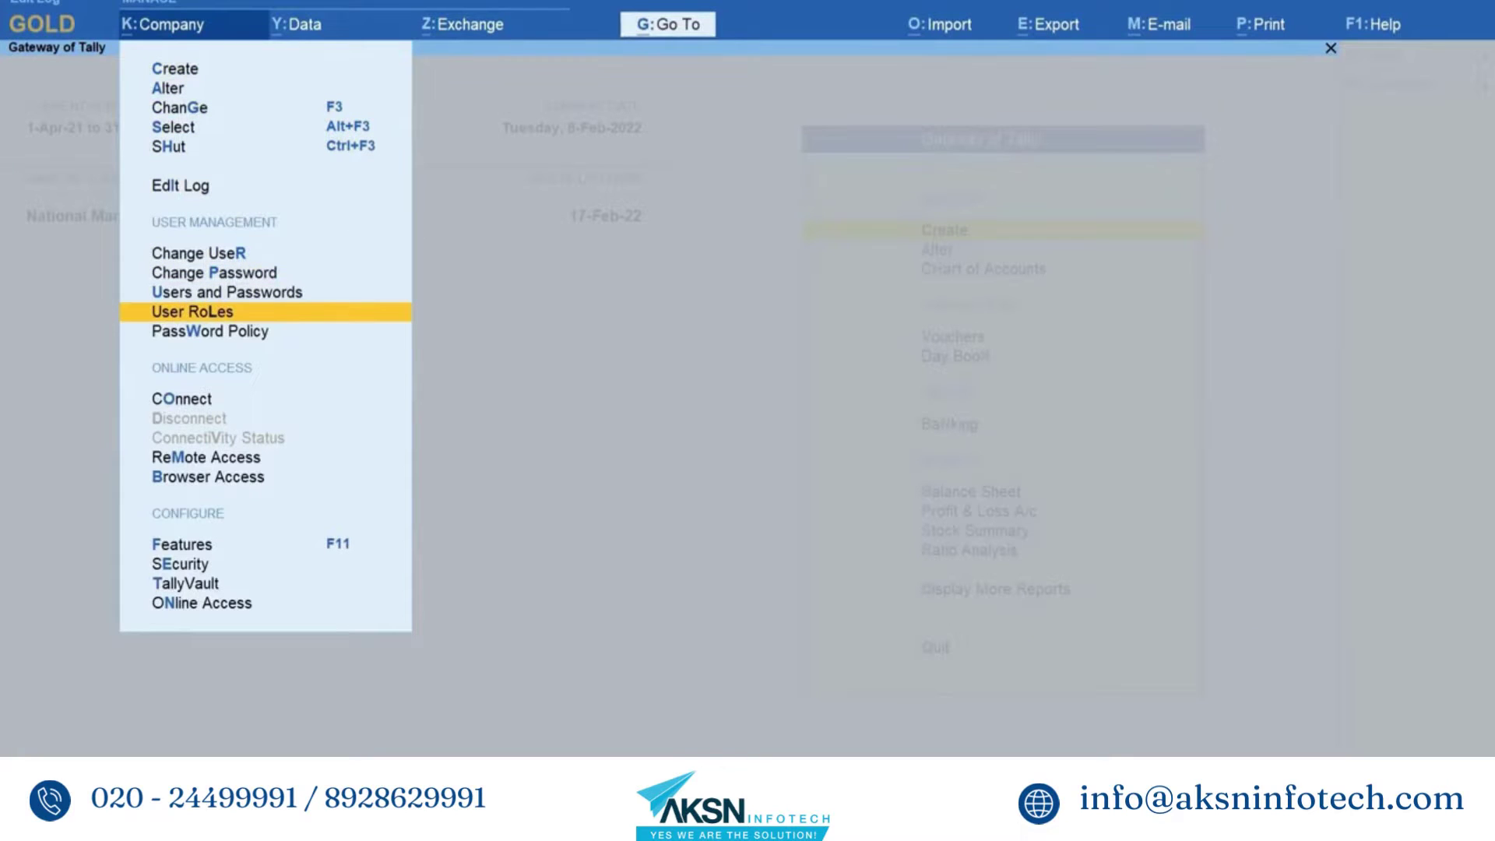
pyautogui.press('Return')
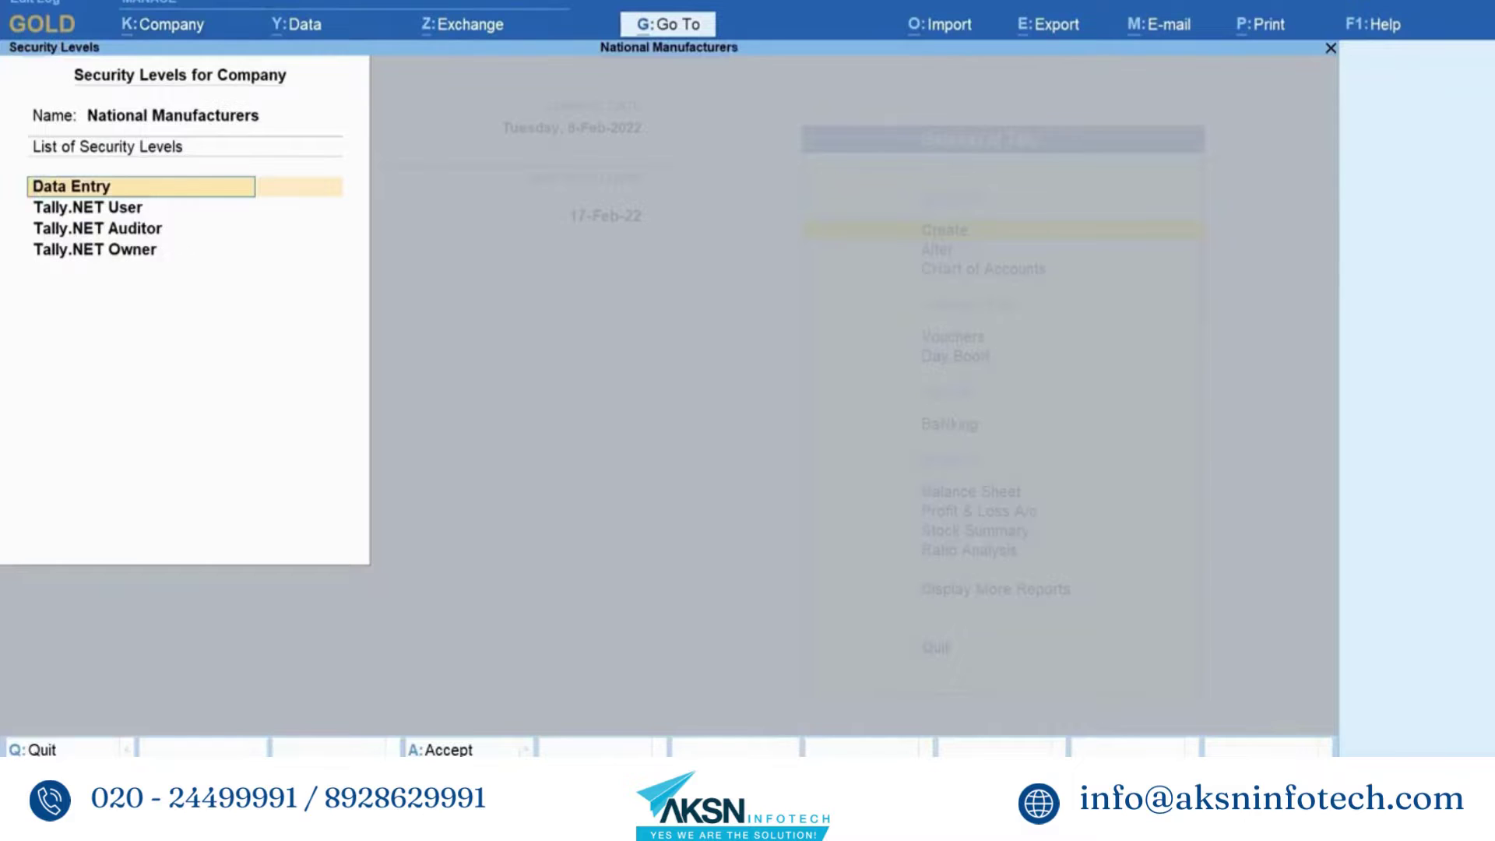
pyautogui.press('Return')
pyautogui.press('Return')
pyautogui.press('Return')
pyautogui.press('Return')
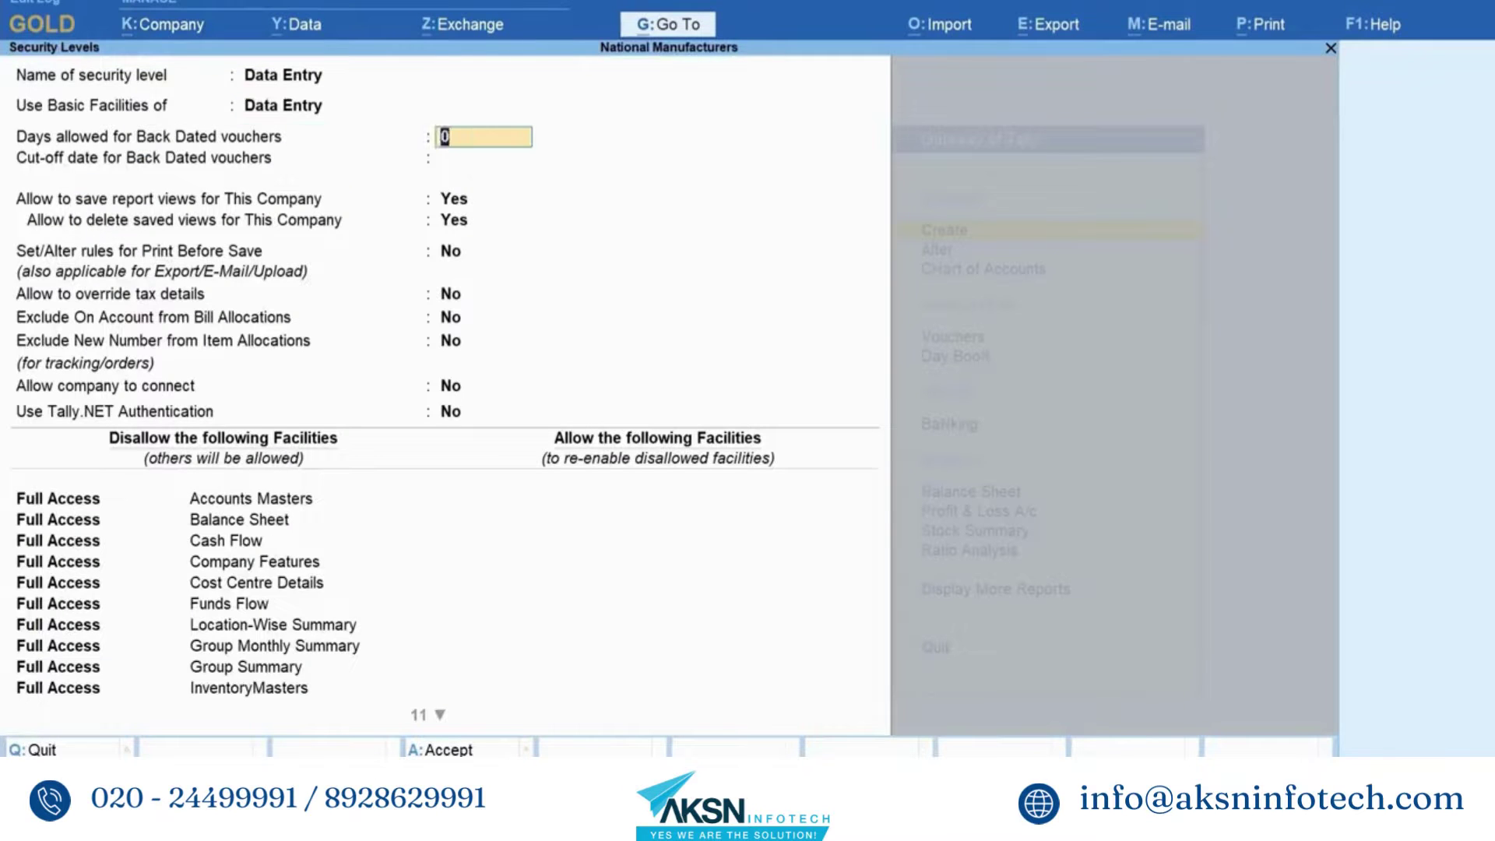
pyautogui.press('Return')
pyautogui.press('Return')
pyautogui.press('Return')
pyautogui.press('Return')
pyautogui.press('Return')
pyautogui.press('Return')
pyautogui.press('Return')
pyautogui.press('Return')
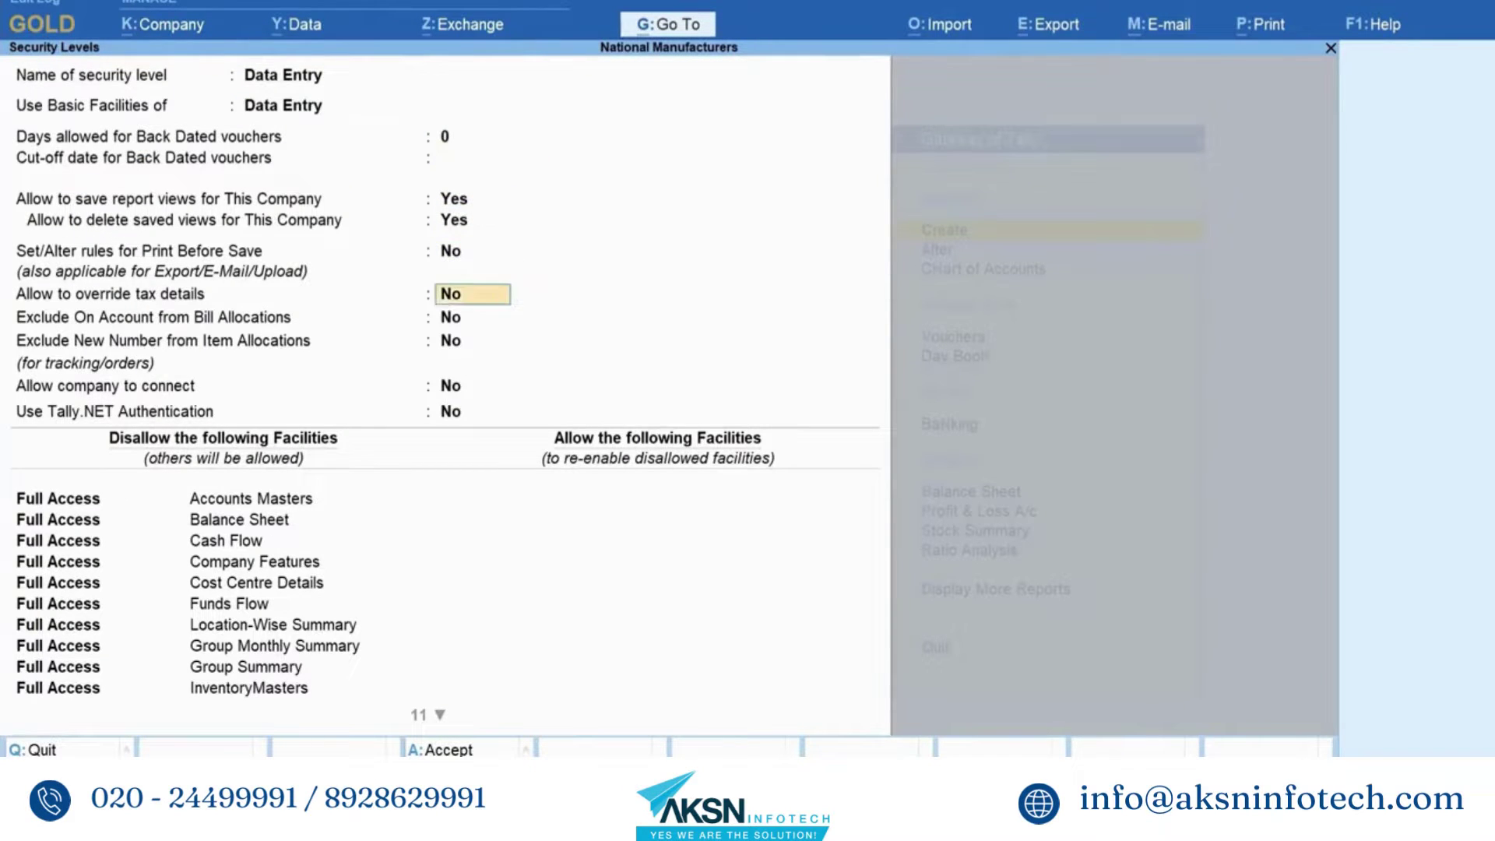
pyautogui.press('Down')
pyautogui.press('Down')
pyautogui.press('Down')
pyautogui.press('Down')
pyautogui.press('Down')
pyautogui.press('Down')
pyautogui.press('Down')
pyautogui.press('Down')
pyautogui.press('Down')
pyautogui.press('Down')
pyautogui.press('Down')
pyautogui.press('Down')
pyautogui.press('Down')
pyautogui.press('Down')
pyautogui.press('Down')
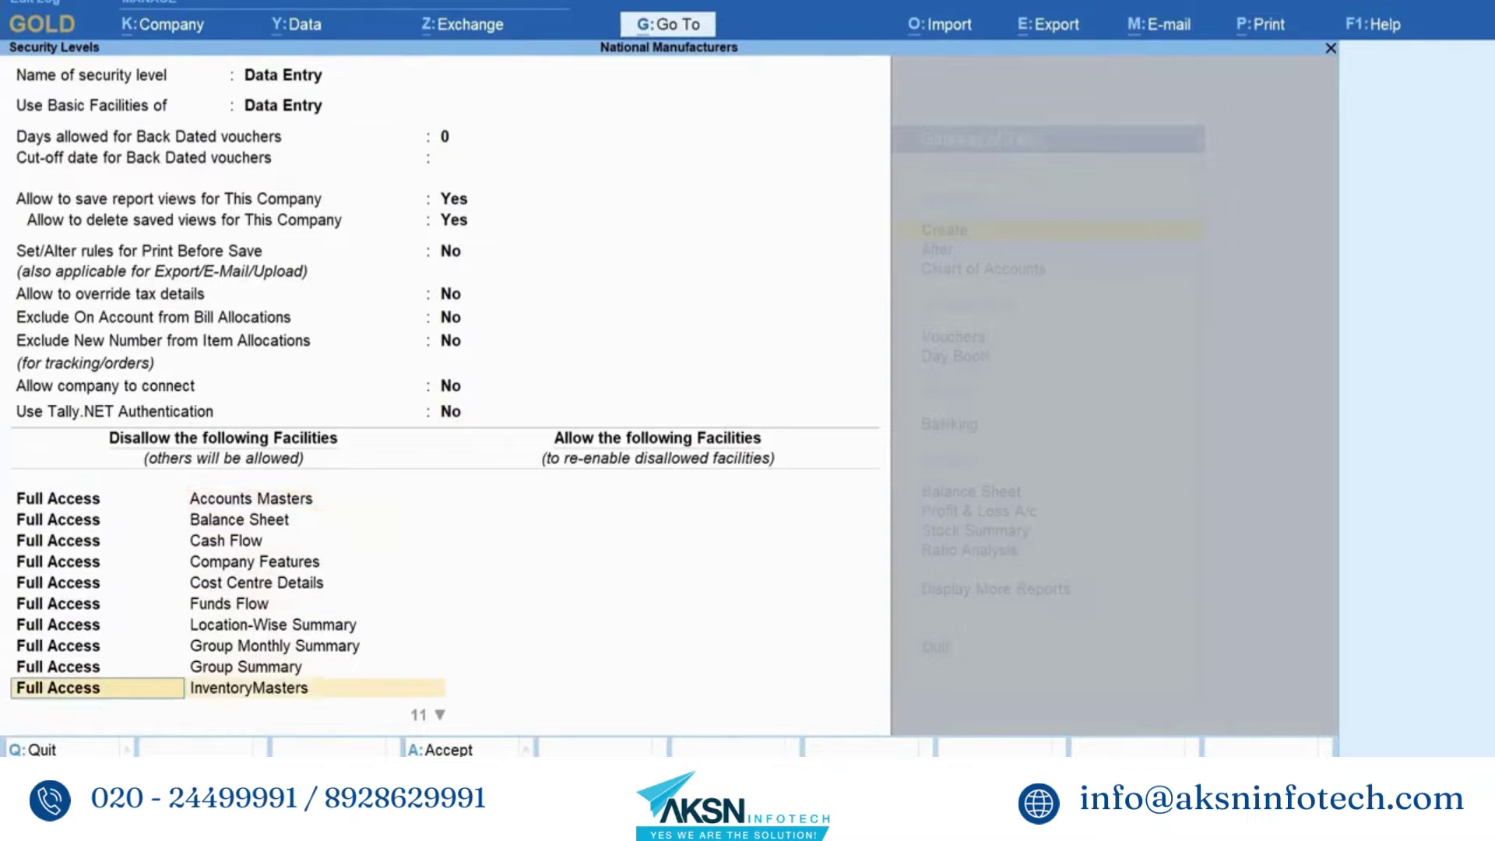
pyautogui.press('Down')
pyautogui.press('Down')
pyautogui.press('Down')
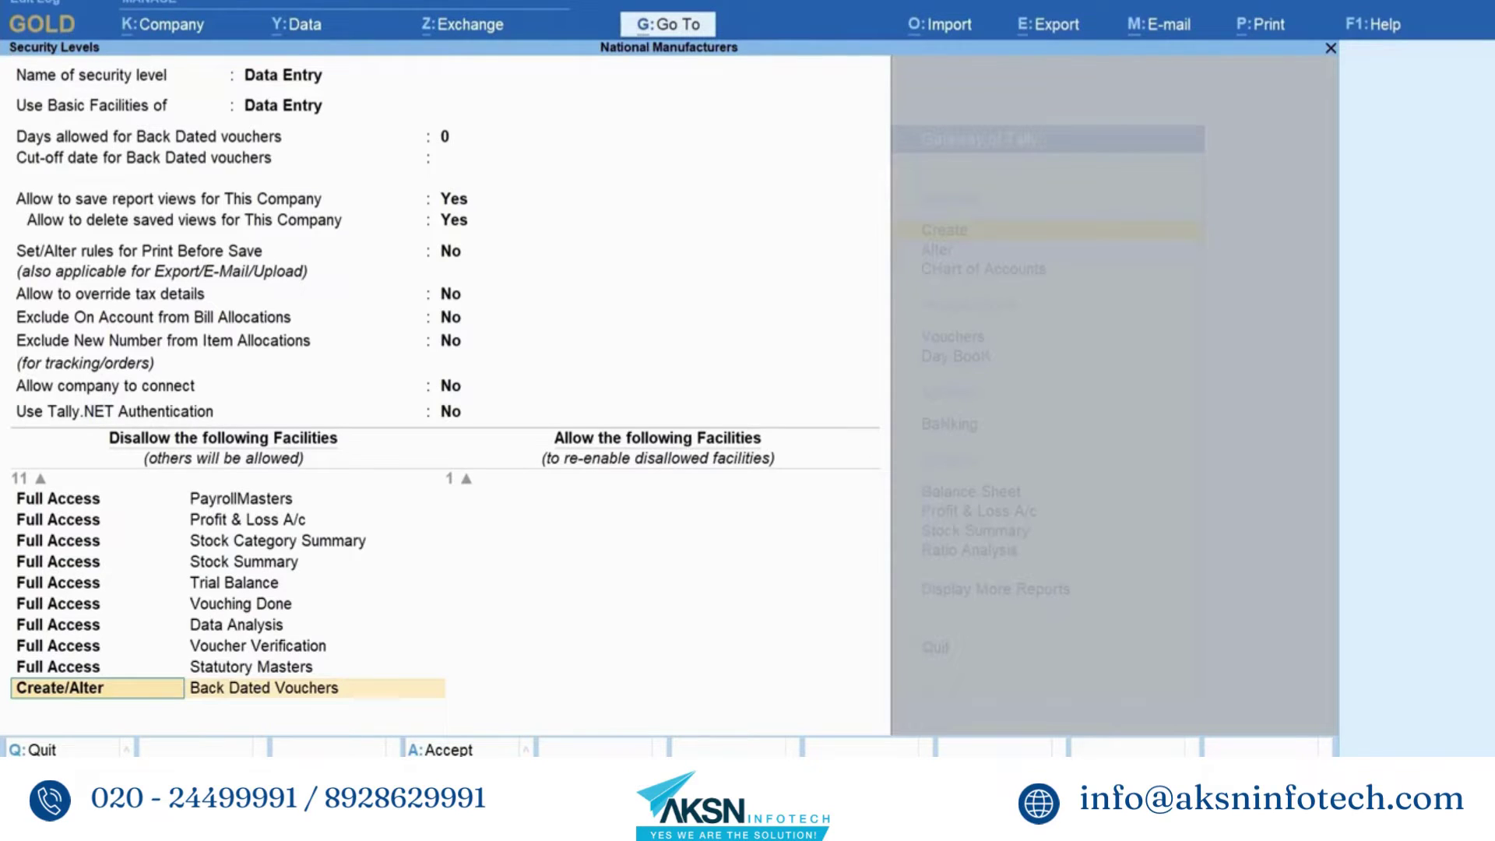
# - Disallow Create/Alter of Back Dated Vouchers and Display of Vouchers, then save the Data Entry role
pyautogui.press('Return')
pyautogui.press('Down')
pyautogui.press('Down')
pyautogui.press('Down')
pyautogui.press('Down')
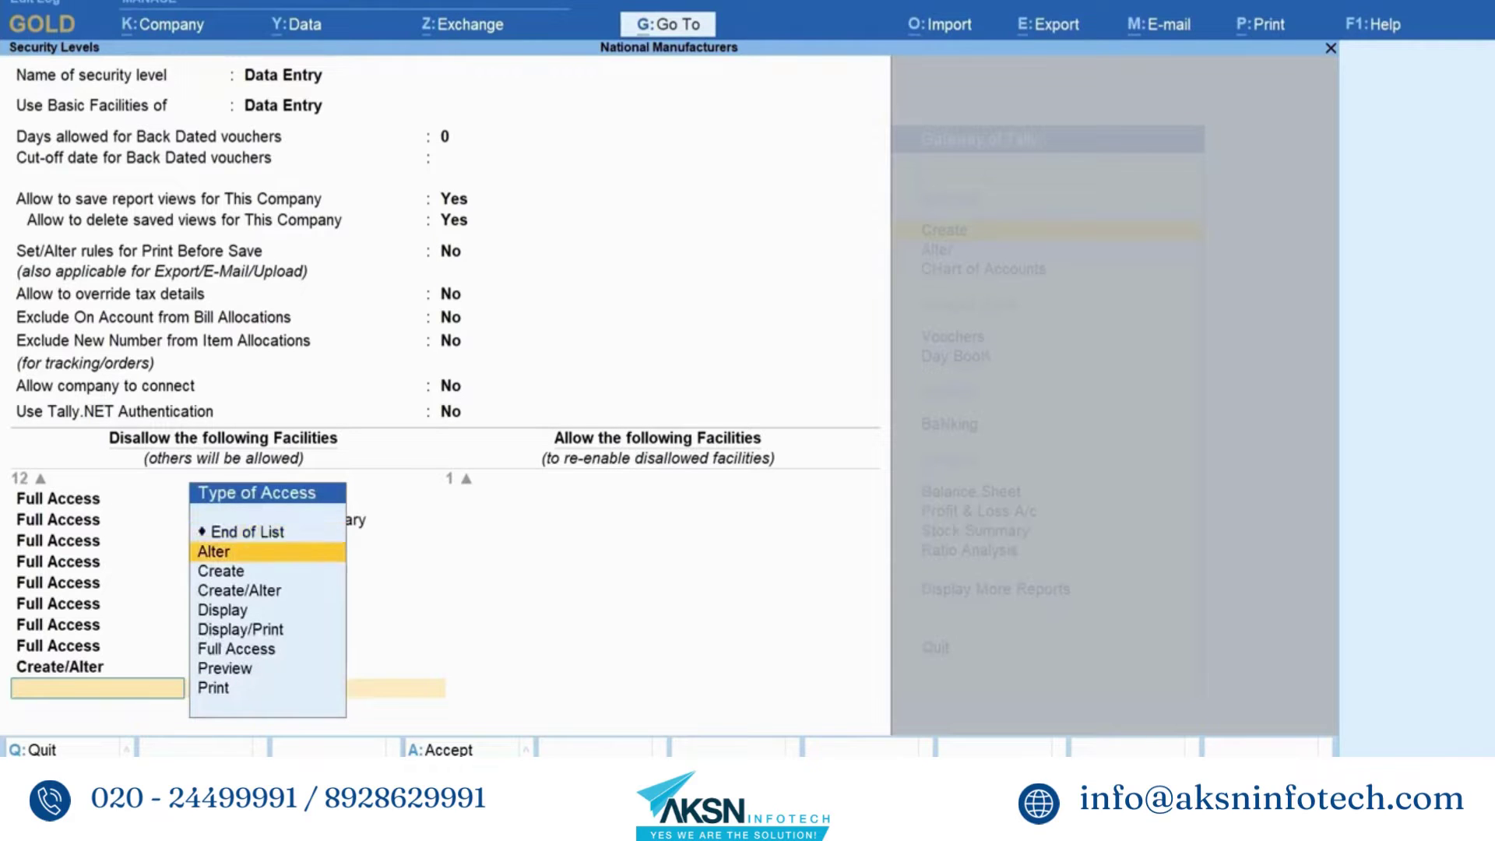
pyautogui.press('Return')
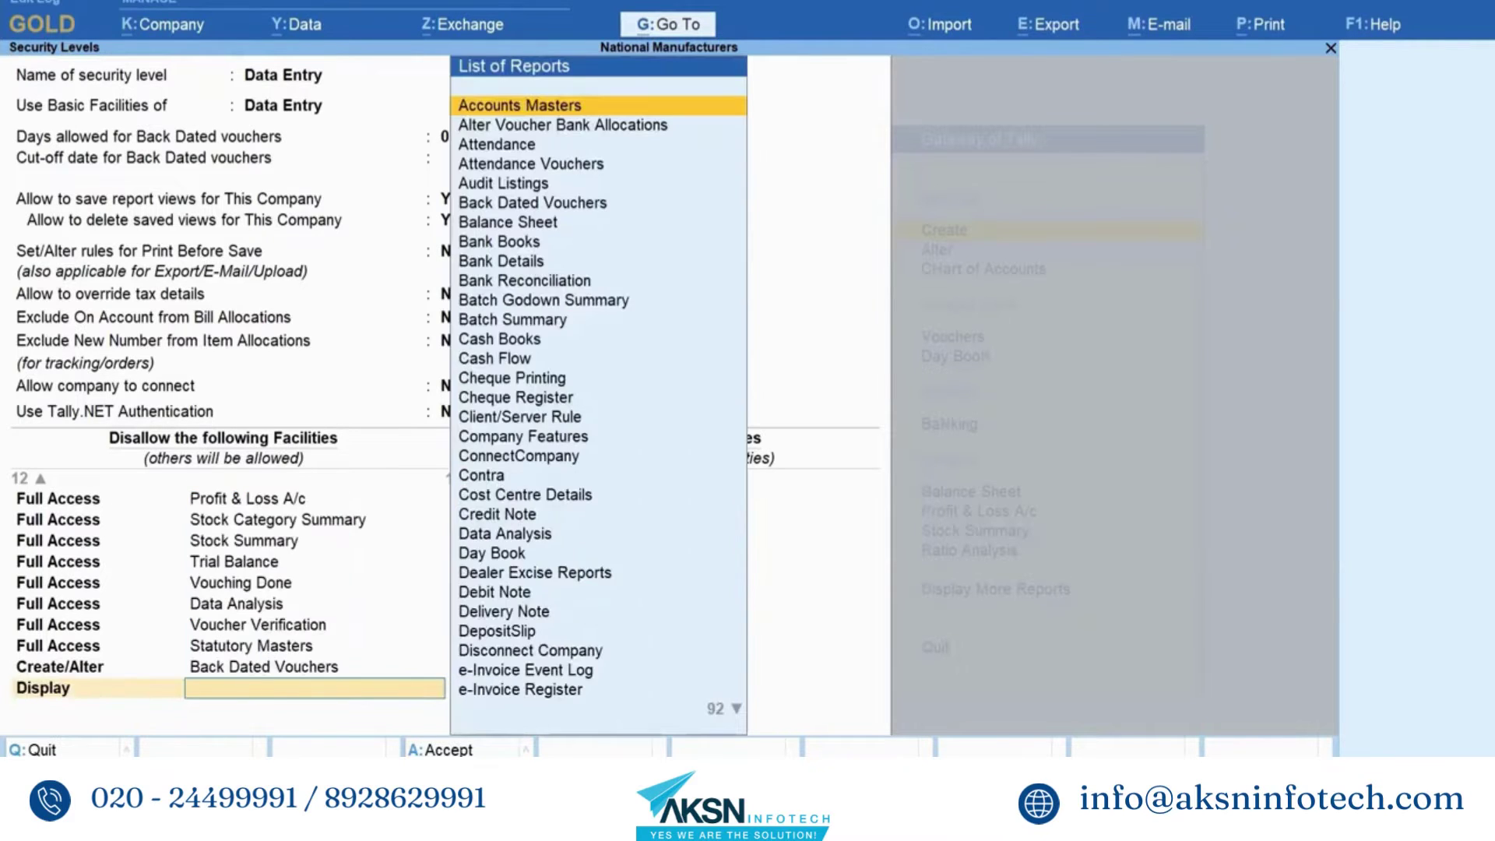
pyautogui.write('Vou')
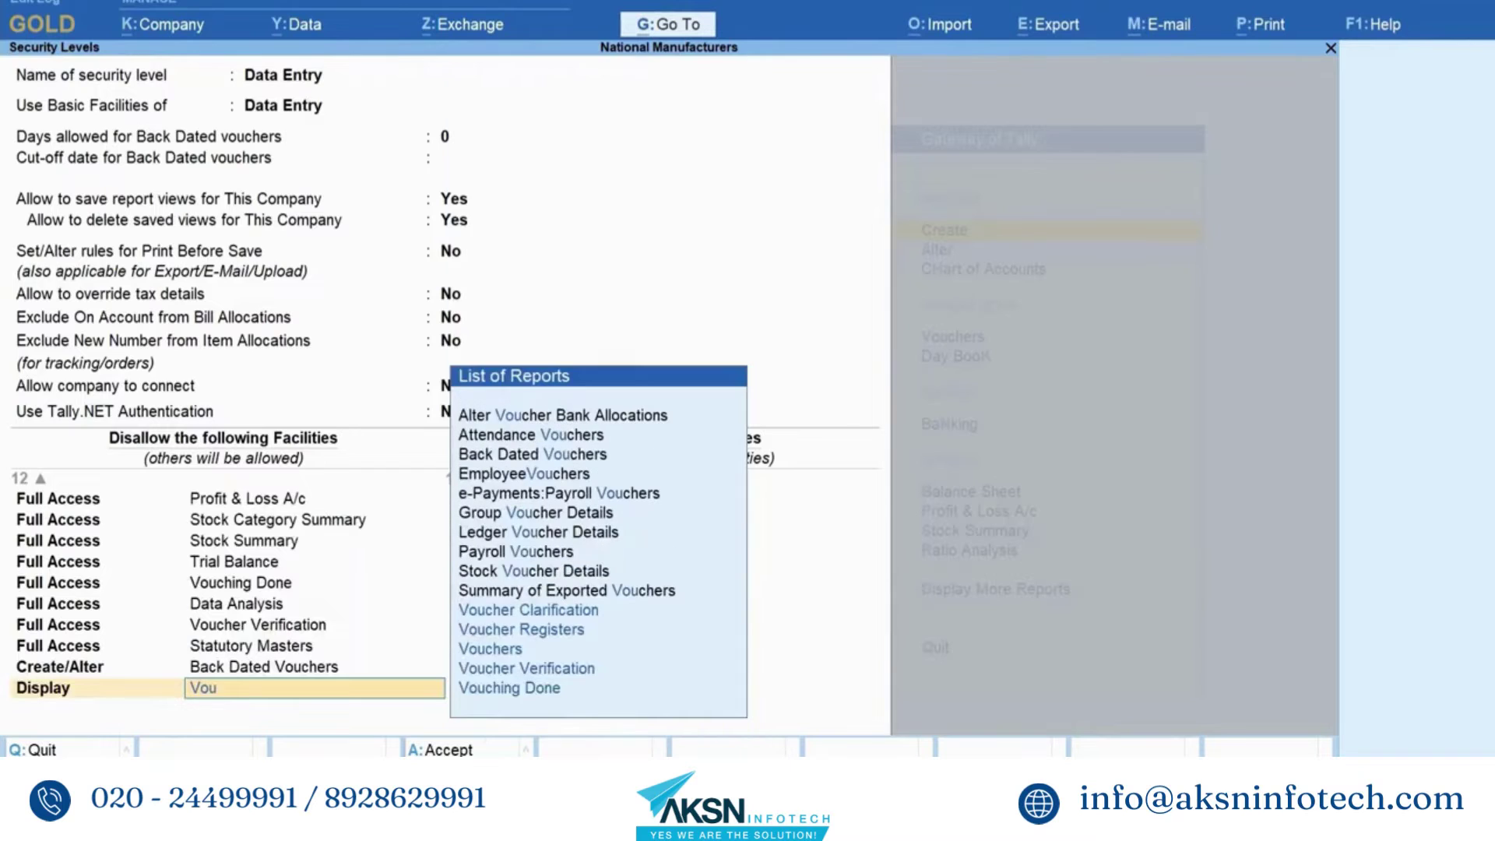
pyautogui.press('Down')
pyautogui.press('Down')
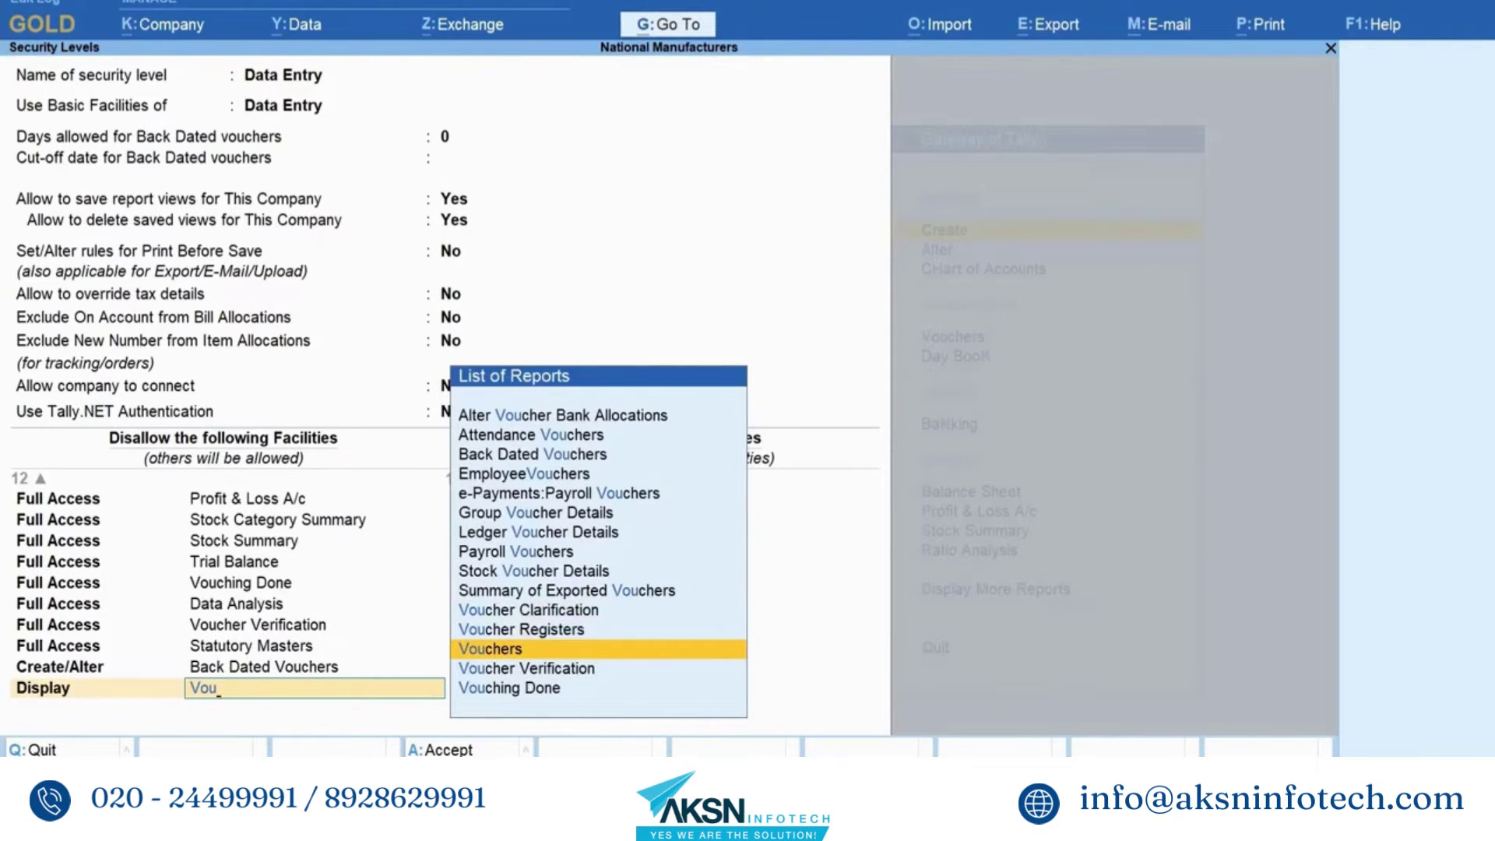
pyautogui.press('Return')
pyautogui.press('Return')
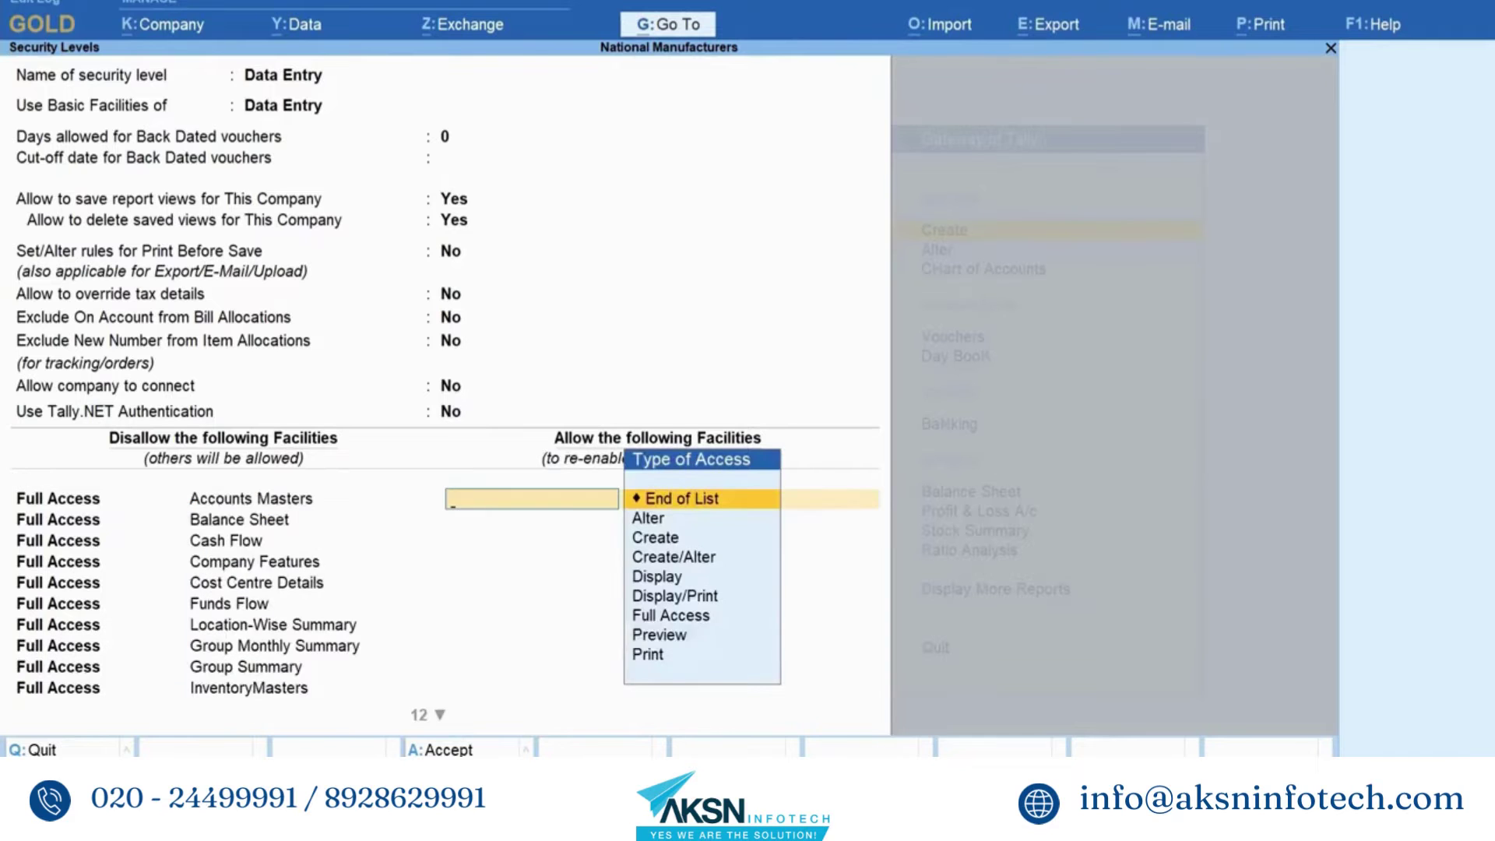
pyautogui.hotkey('ctrl', 'a')
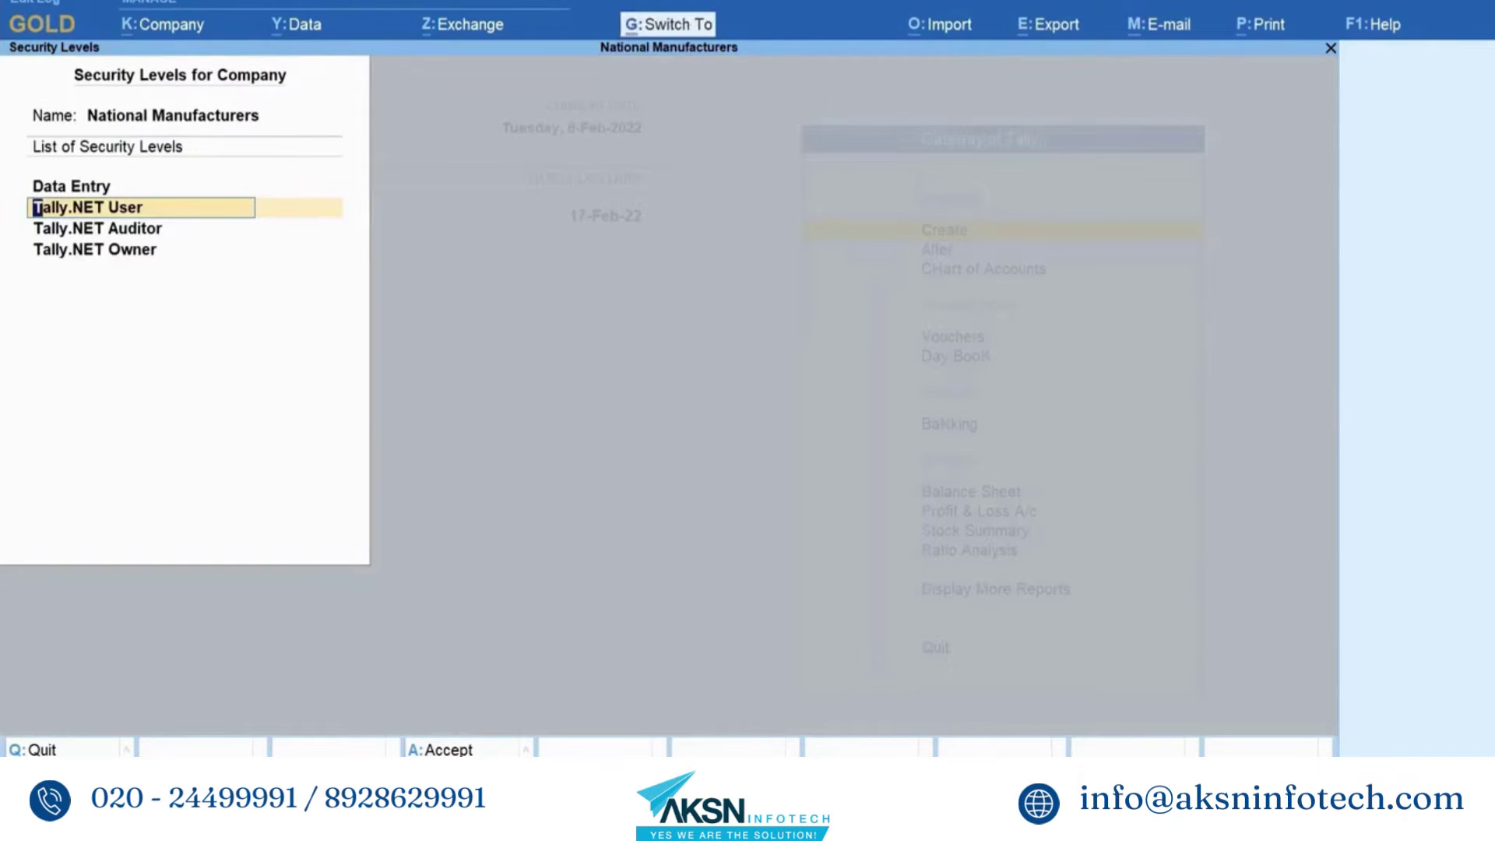
pyautogui.hotkey('ctrl', 'q')
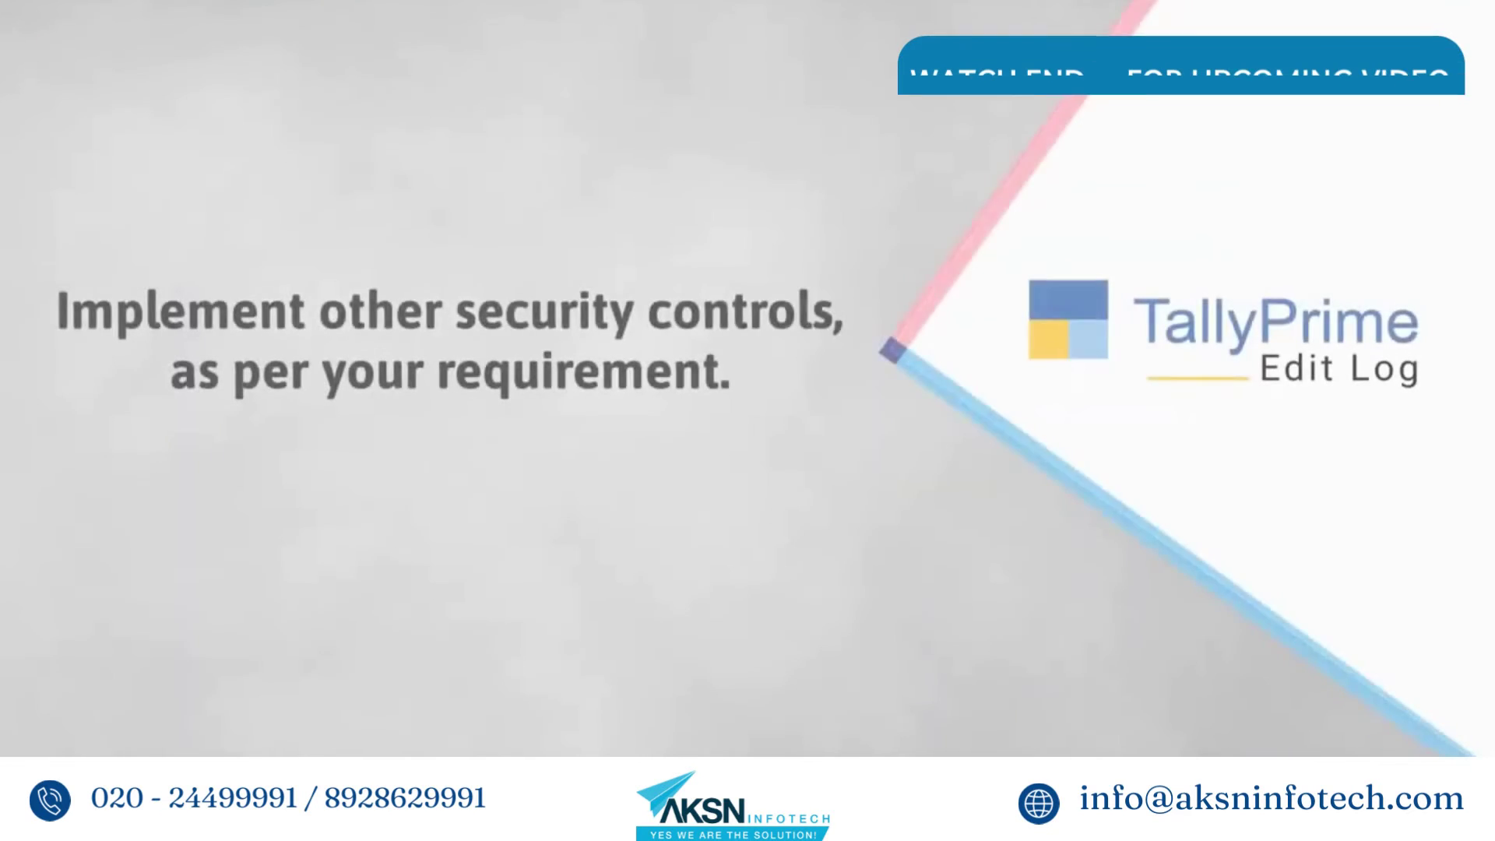